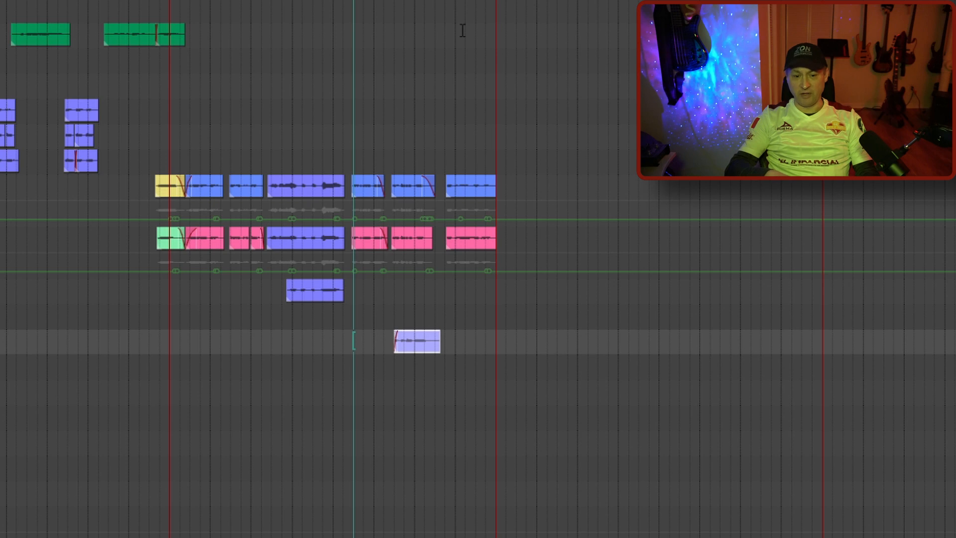
# - Play the song passage containing the selected octave vocal clip and place the edit cursor at the clip's start
pyautogui.press('space')
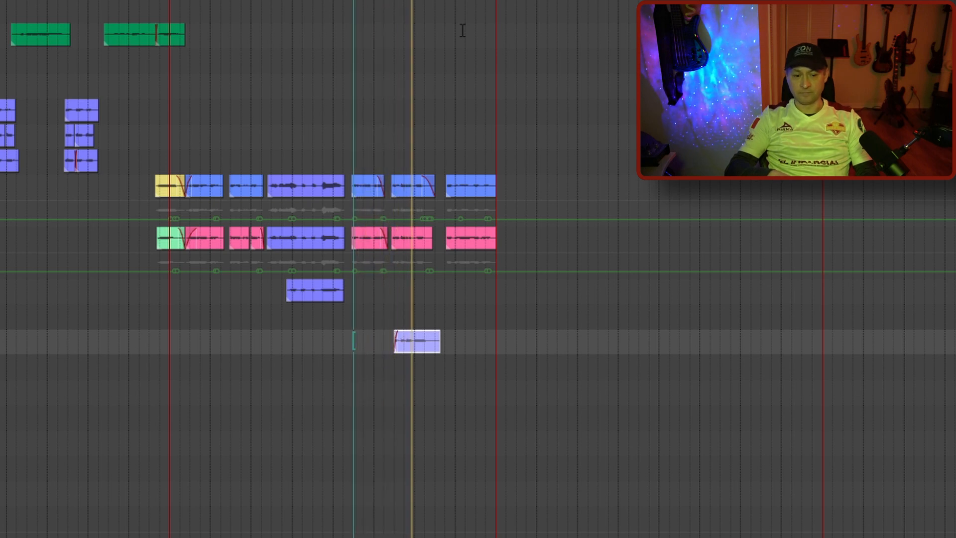
pyautogui.press('space')
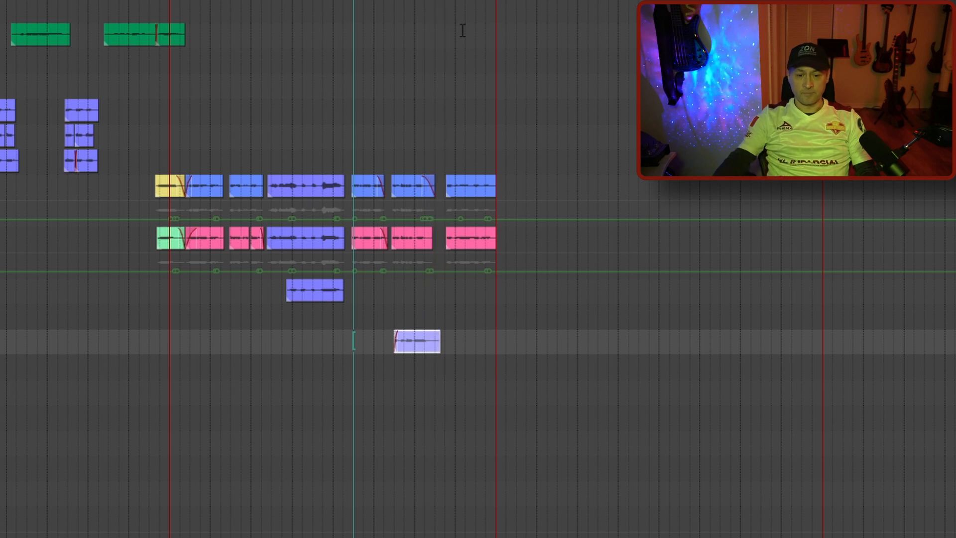
pyautogui.click(399, 344)
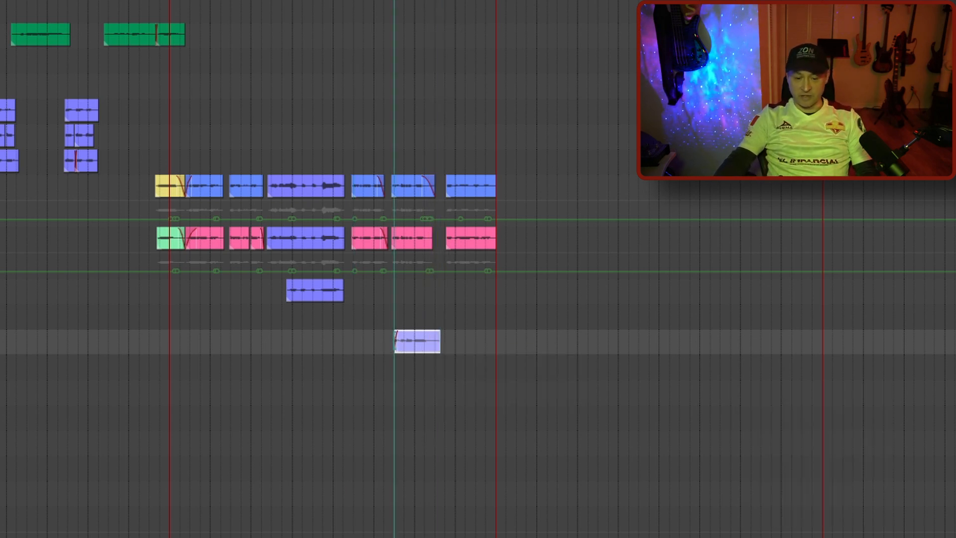
pyautogui.press('space')
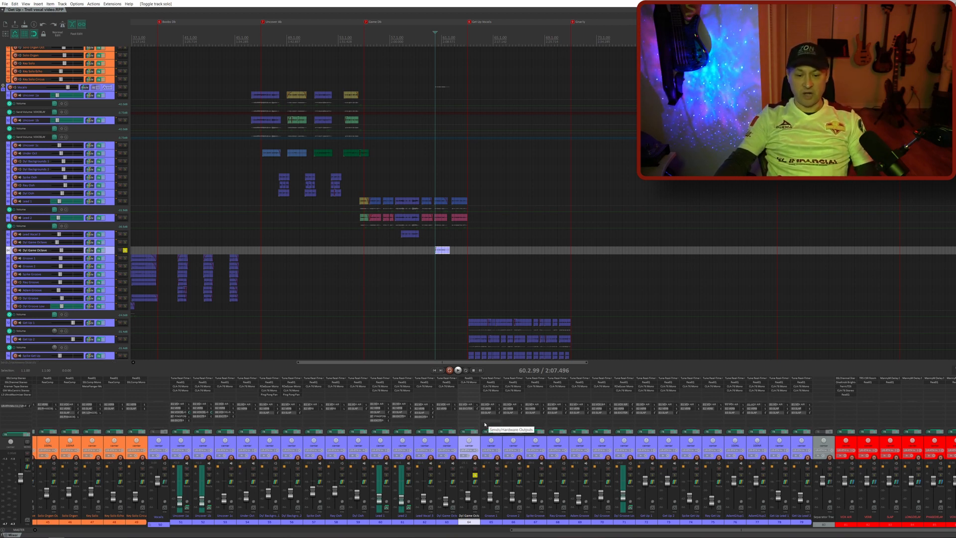
# - Mute the soloed octave track's VOX AIR and EXCITER sends, open its effects chain and examine the ReaEQ bands
pyautogui.keyDown('shift'); pyautogui.click(469, 405); pyautogui.keyUp('shift')
pyautogui.click(467, 431)
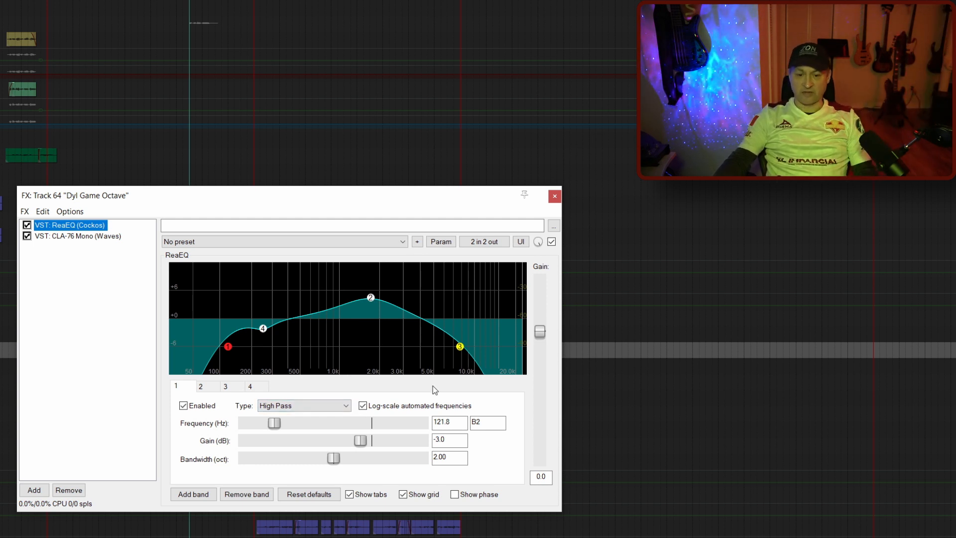
pyautogui.moveTo(370, 301)
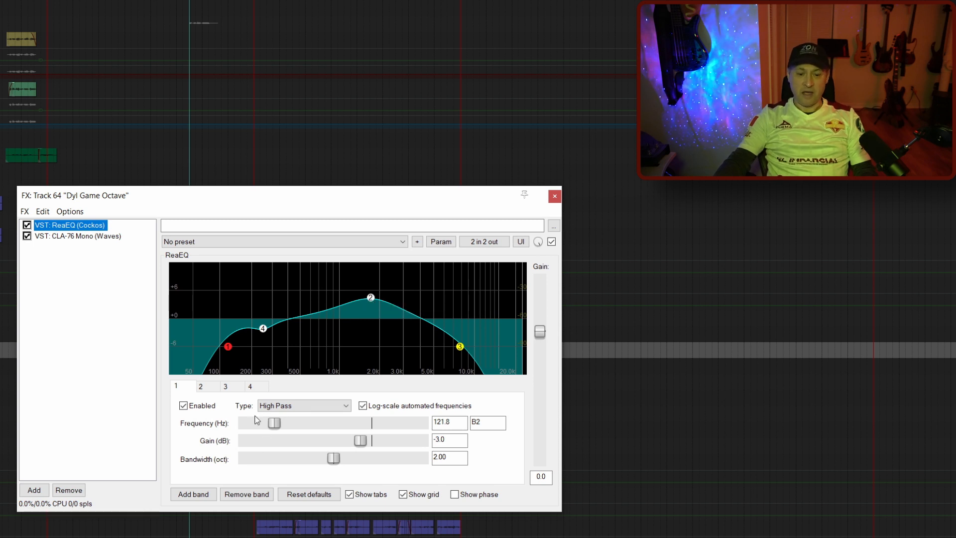
pyautogui.click(226, 387)
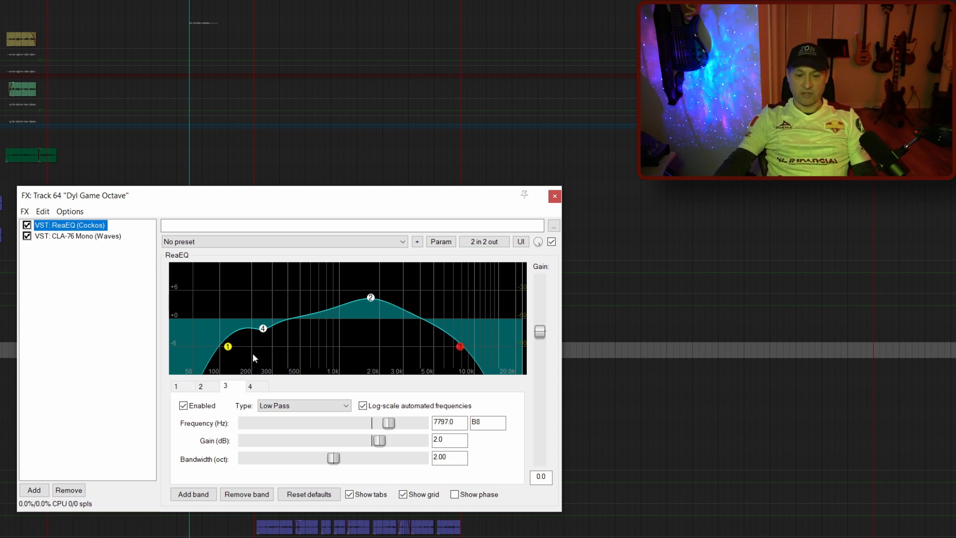
pyautogui.click(249, 387)
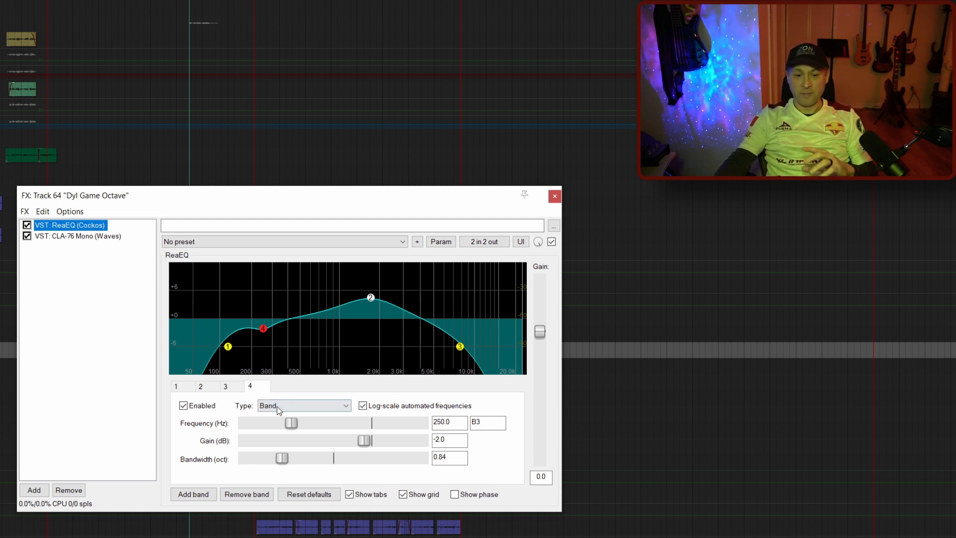
# - Bypass ReaEQ and CLA-76 Mono on the octave track, play the dry vocal and show EQ band 1
pyautogui.click(27, 236)
pyautogui.click(27, 226)
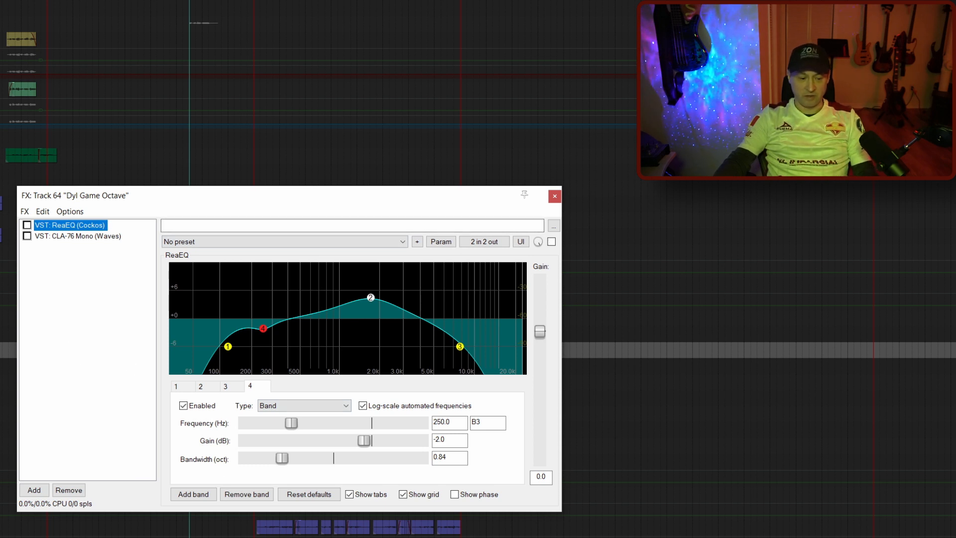
pyautogui.press('space')
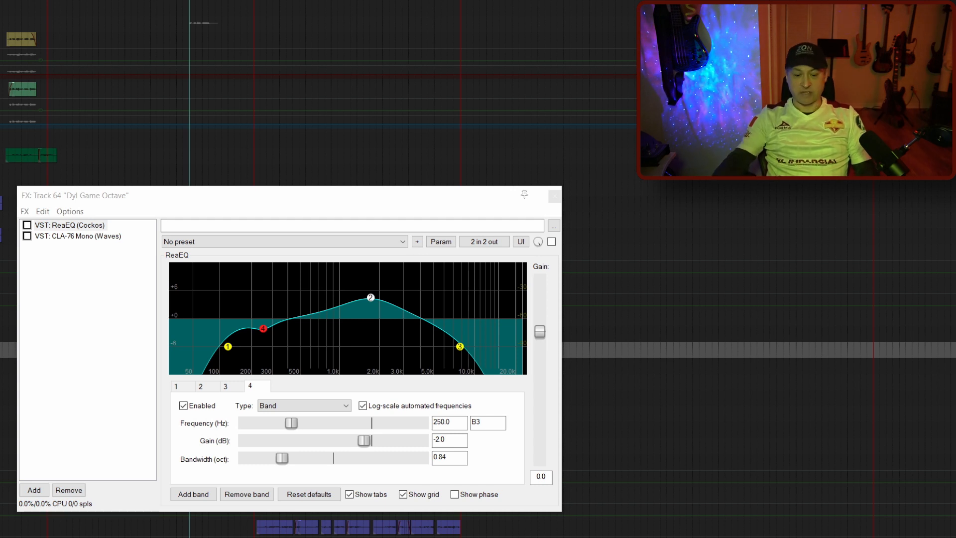
pyautogui.click(175, 386)
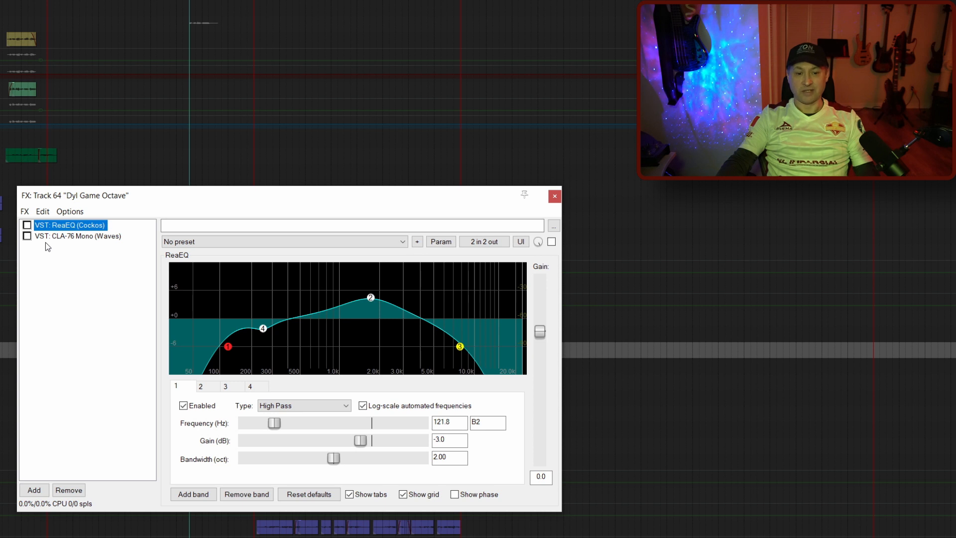
# - Play the octave vocal without EQ and enable ReaEQ during playback to compare the sound
pyautogui.press('space')
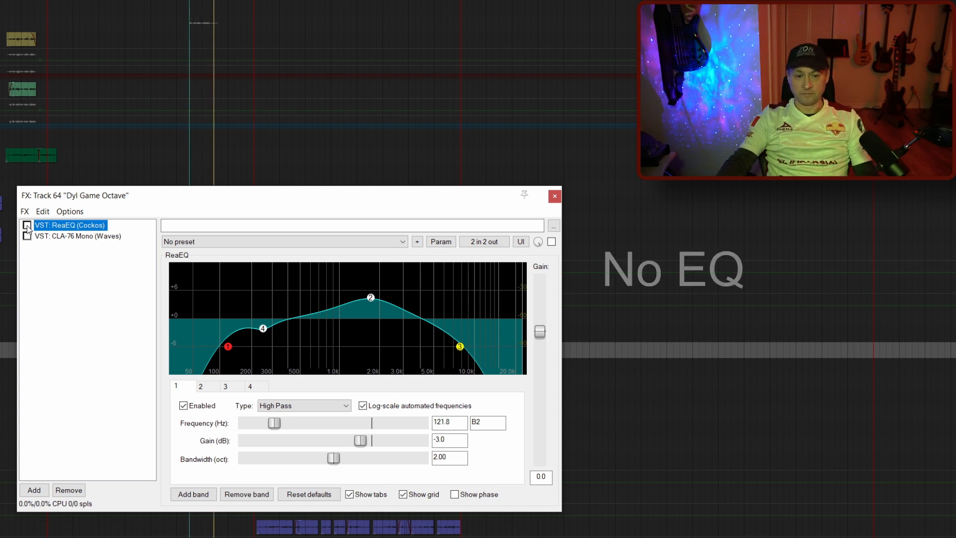
pyautogui.click(27, 225)
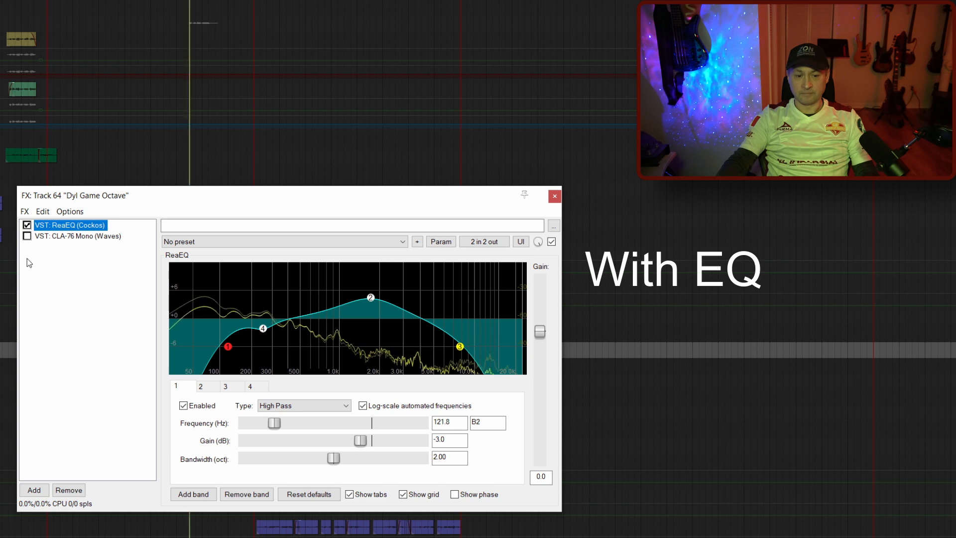
pyautogui.press('space')
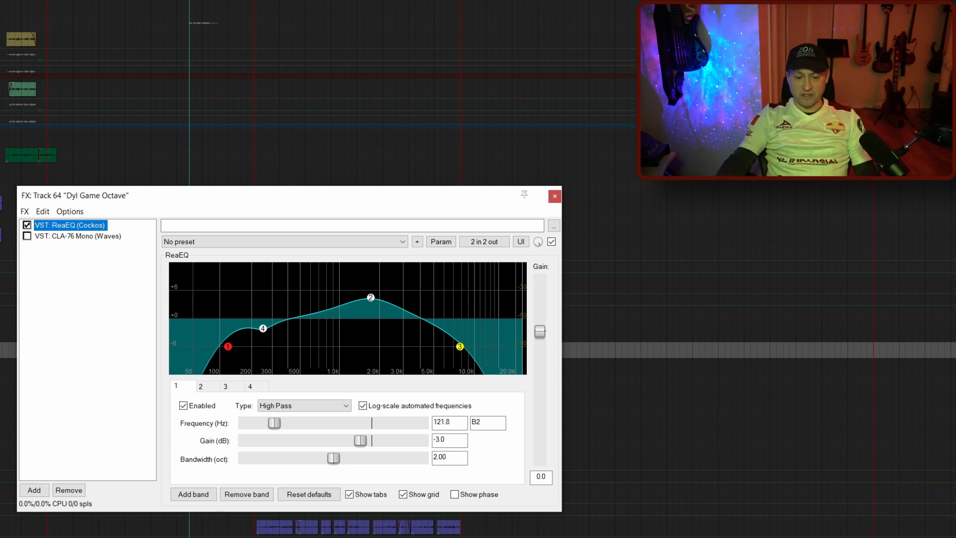
# - Show the CLA-76 Mono compressor's settings, enable it and play the vocal with EQ and compression
pyautogui.click(82, 236)
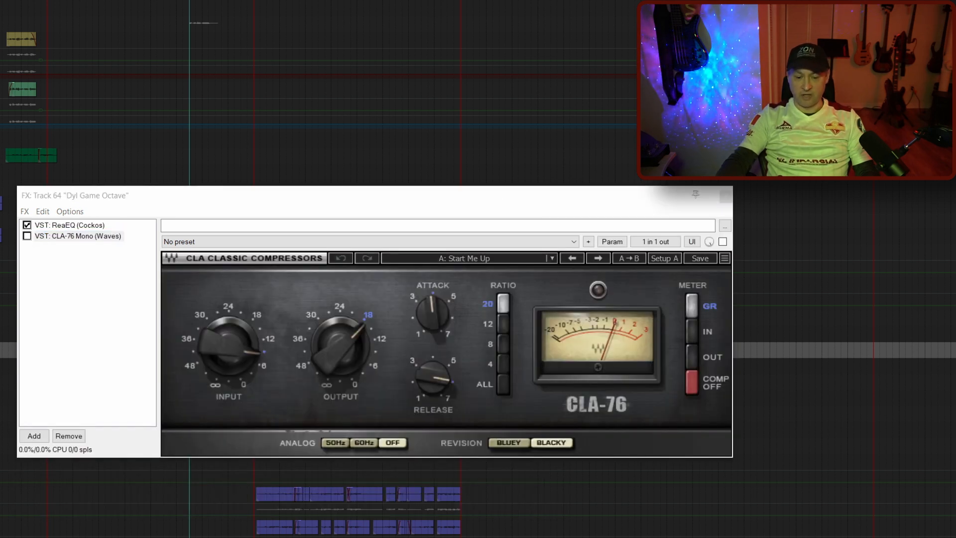
pyautogui.click(27, 236)
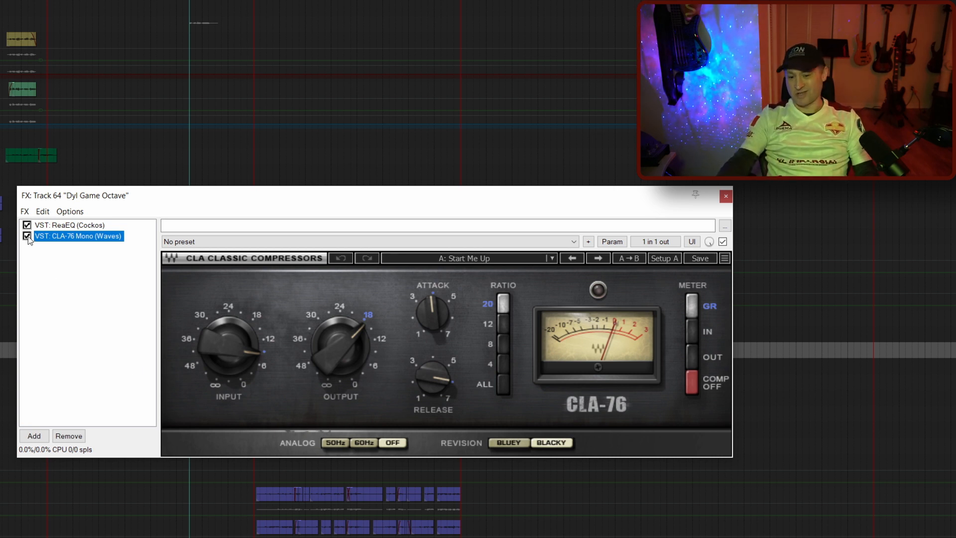
pyautogui.press('space')
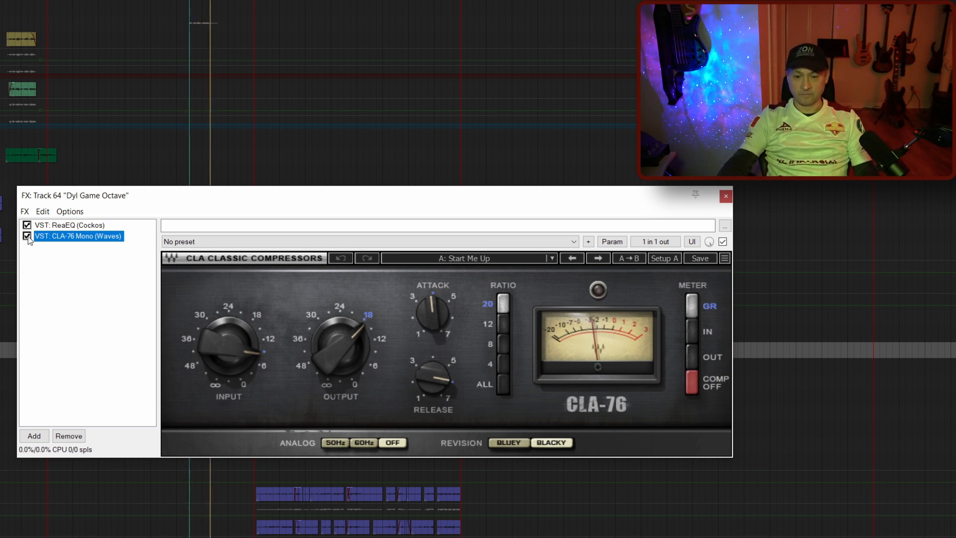
pyautogui.press('space')
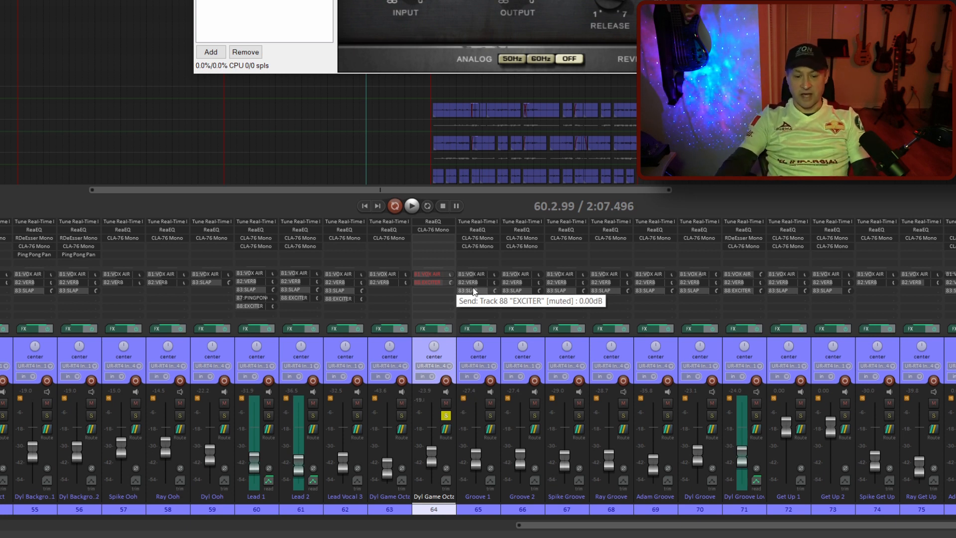
# - Play the octave vocal without and with the VOX AIR effect, leaving that send unmuted
pyautogui.press('space')
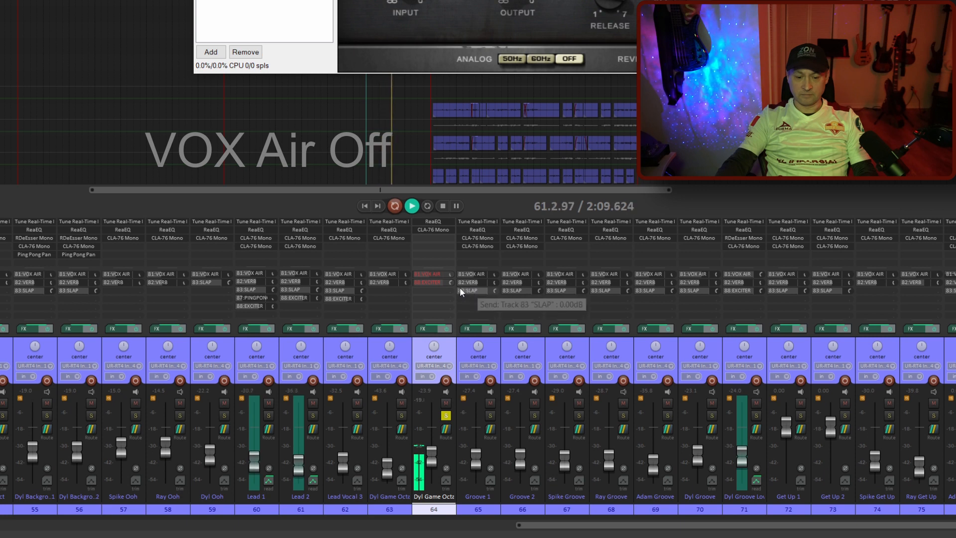
pyautogui.press('space')
pyautogui.click(434, 274)
pyautogui.press('space')
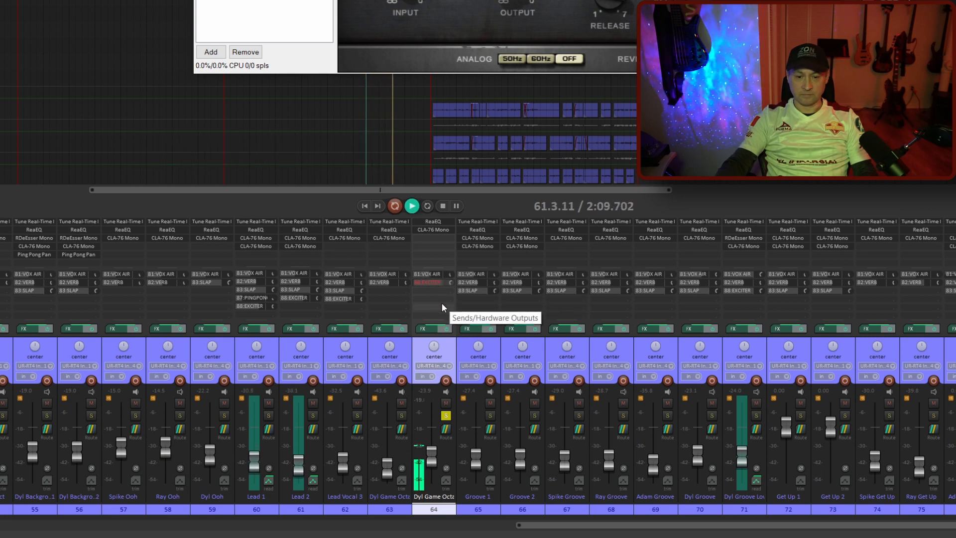
pyautogui.press('space')
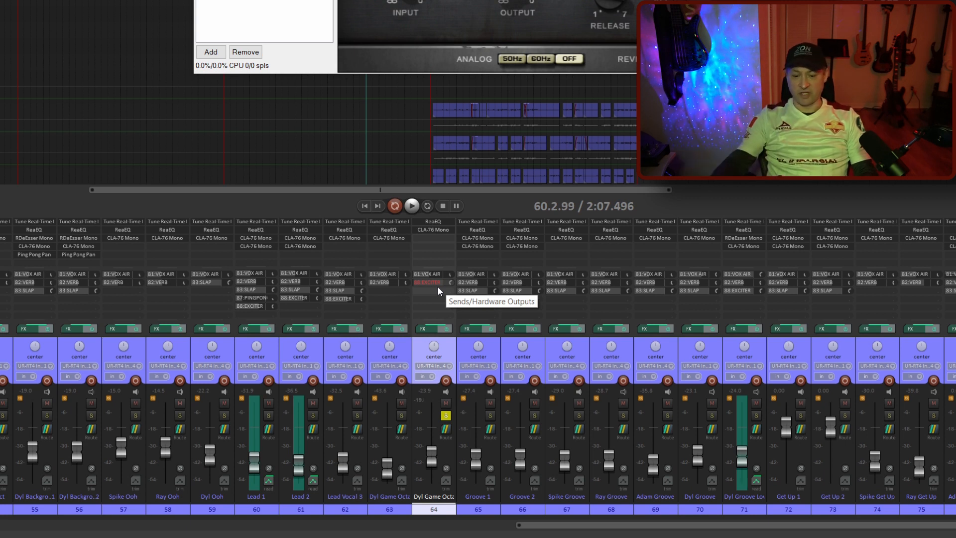
# - Unmute the octave track's EXCITER send while auditioning it, and unsolo the track to play it in the full mix
pyautogui.press('space')
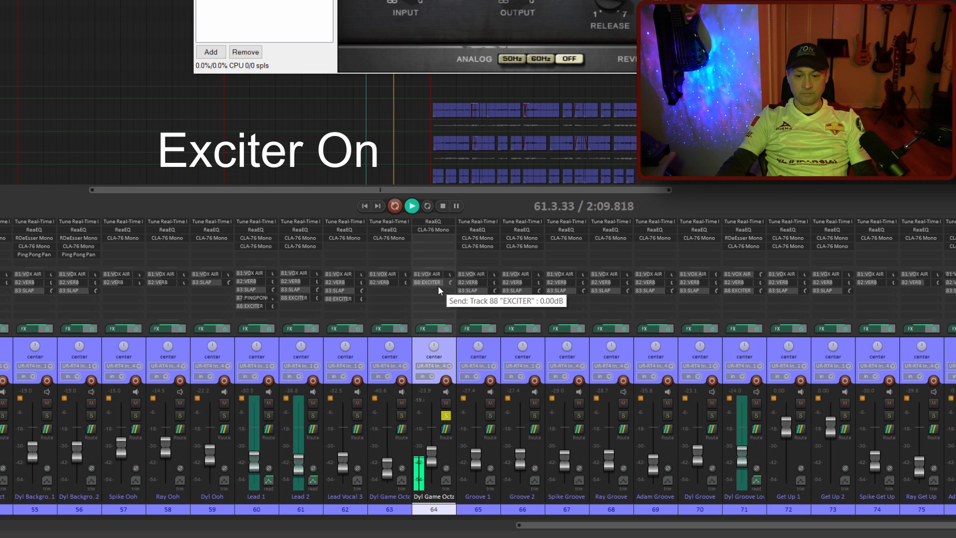
pyautogui.press('space')
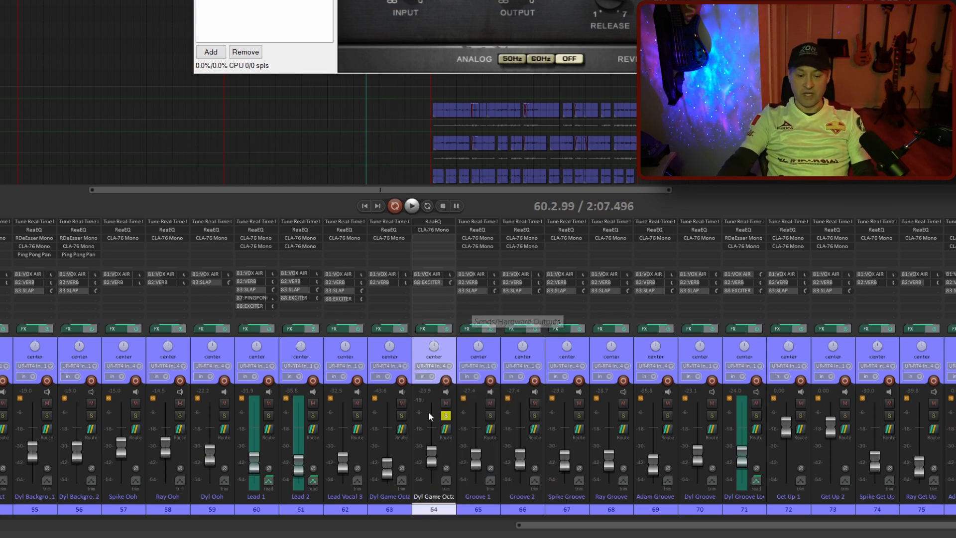
pyautogui.press('space')
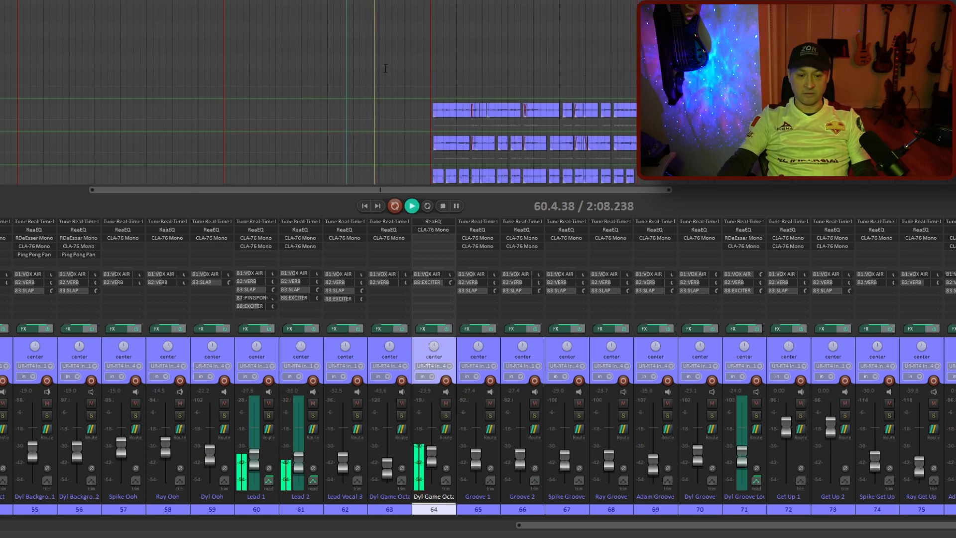
pyautogui.press('space')
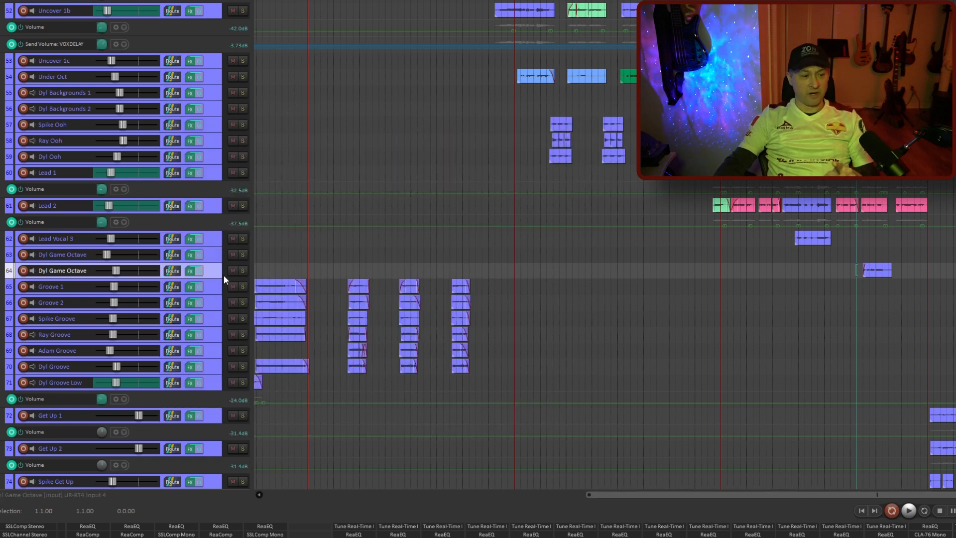
# - Insert a new track below the selected Dyl Game Octave track, arm it for recording and set its input to UR-RT4 Input 2
pyautogui.hotkey('ctrl', 't')
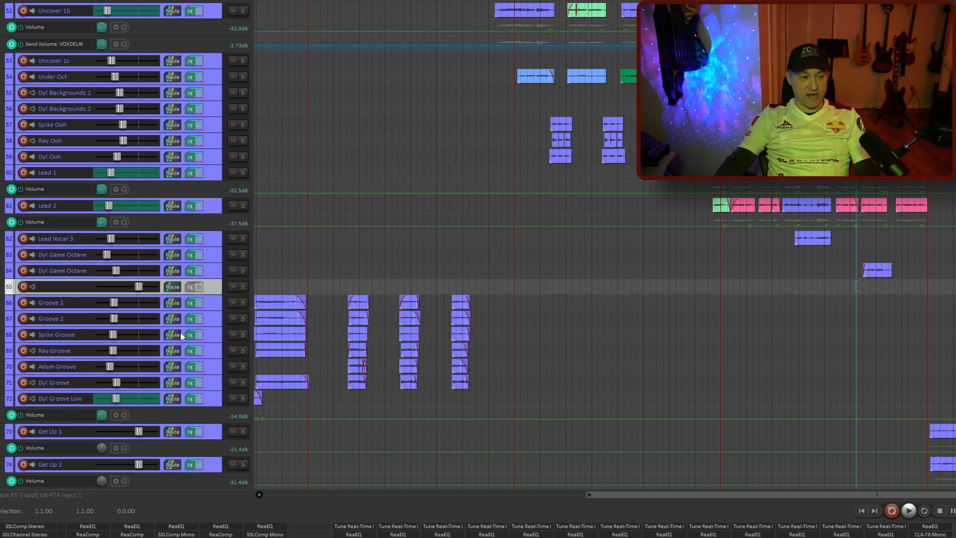
pyautogui.click(22, 287)
pyautogui.click(153, 302)
pyautogui.moveTo(214, 309)
pyautogui.click(282, 322)
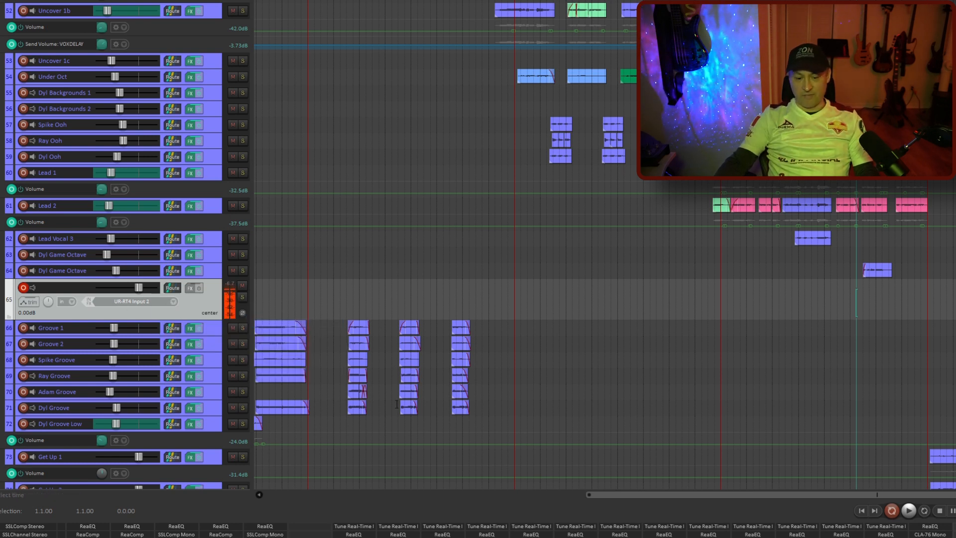
# - Raise the volume of track 64, record a vocal take on the new track from 59.4.00, and save the recording
pyautogui.click(846, 289)
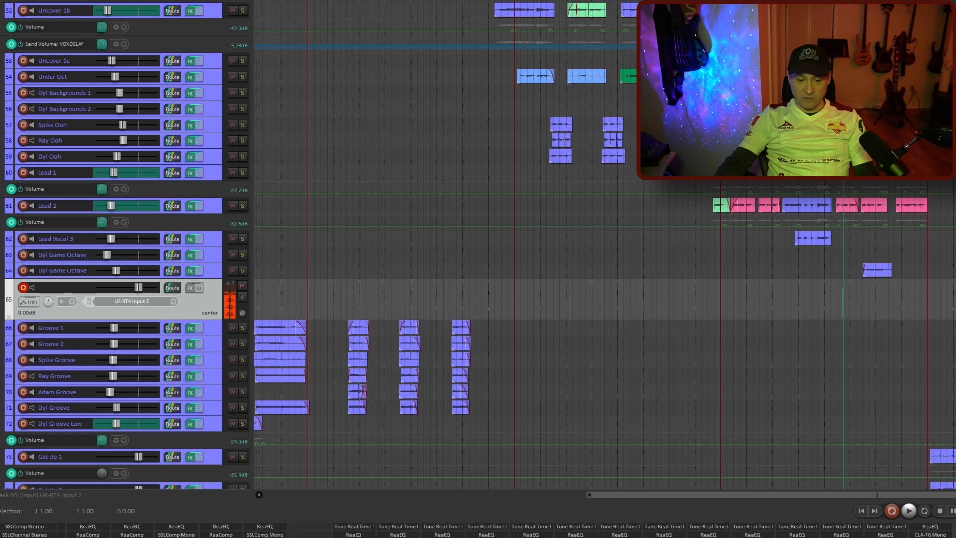
pyautogui.moveTo(116, 270); pyautogui.dragTo(122, 271)
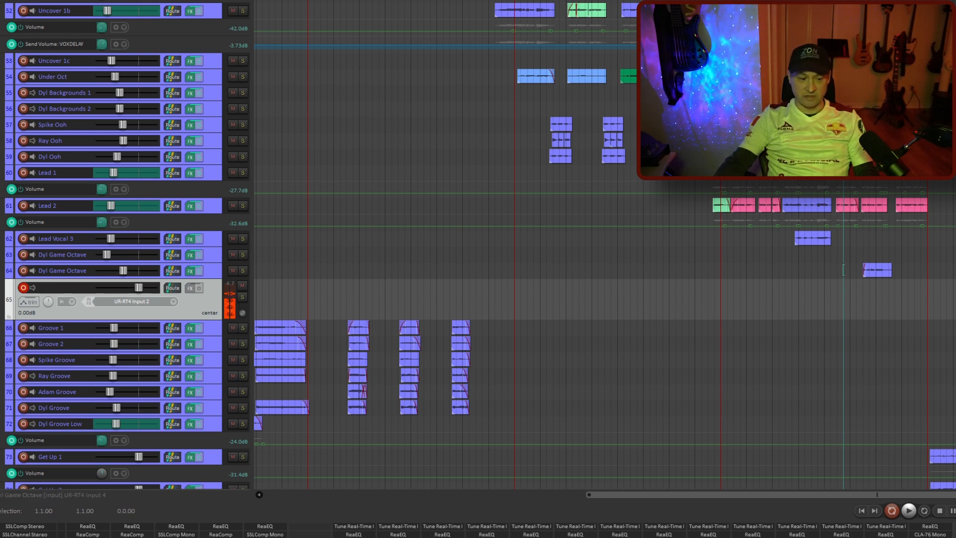
pyautogui.hotkey('ctrl', 'r')
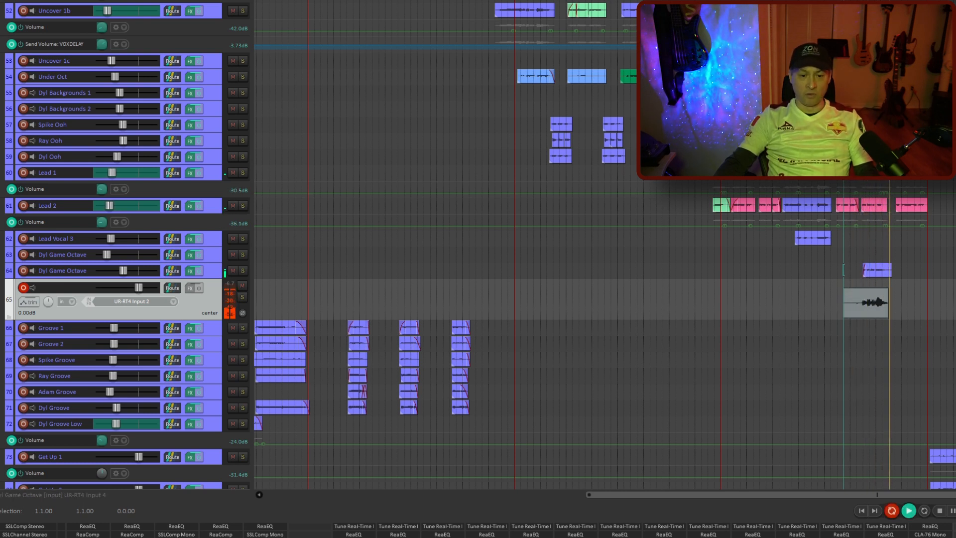
pyautogui.press('space')
pyautogui.press('Return')
# - Solo the new track, play back the take, disarm recording and trim both ends of the clip around the sung phrase
pyautogui.click(242, 297)
pyautogui.press('space')
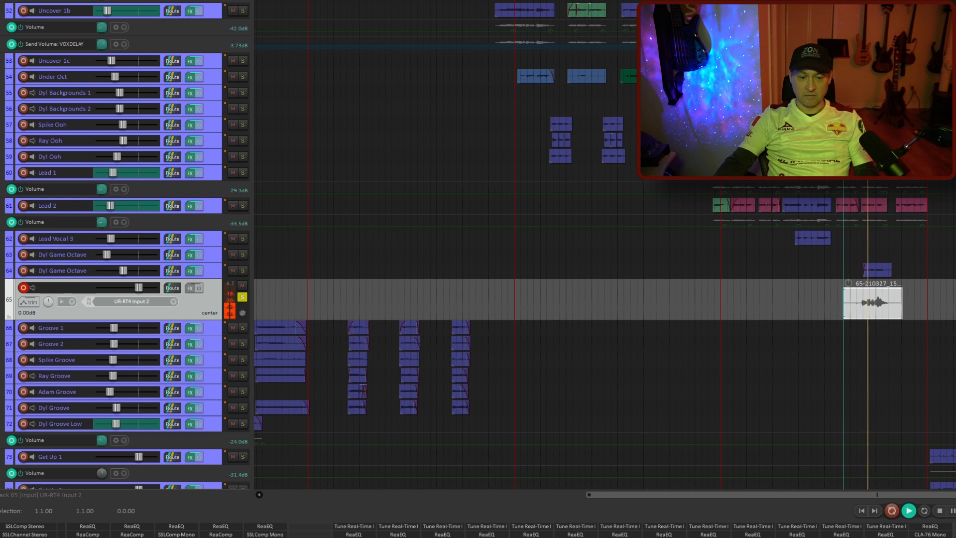
pyautogui.press('space')
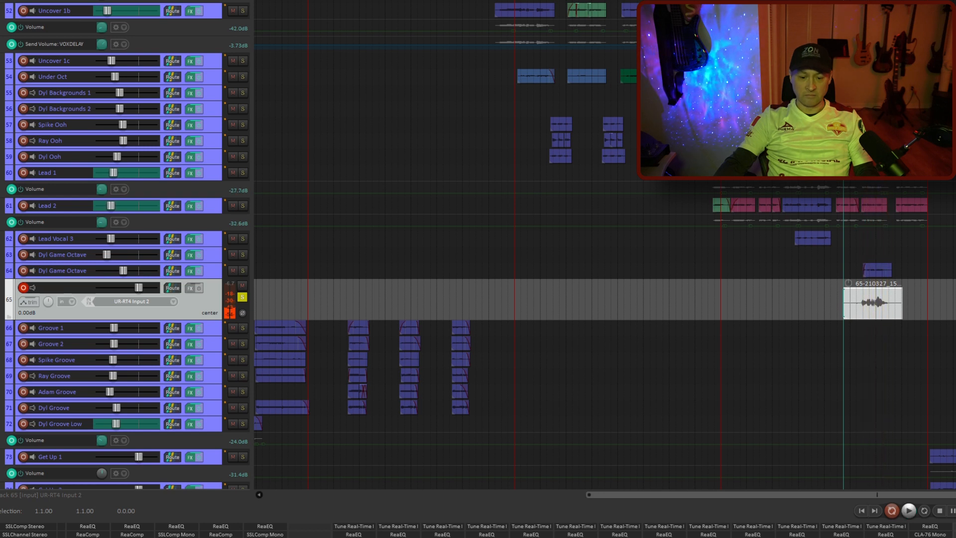
pyautogui.click(24, 287)
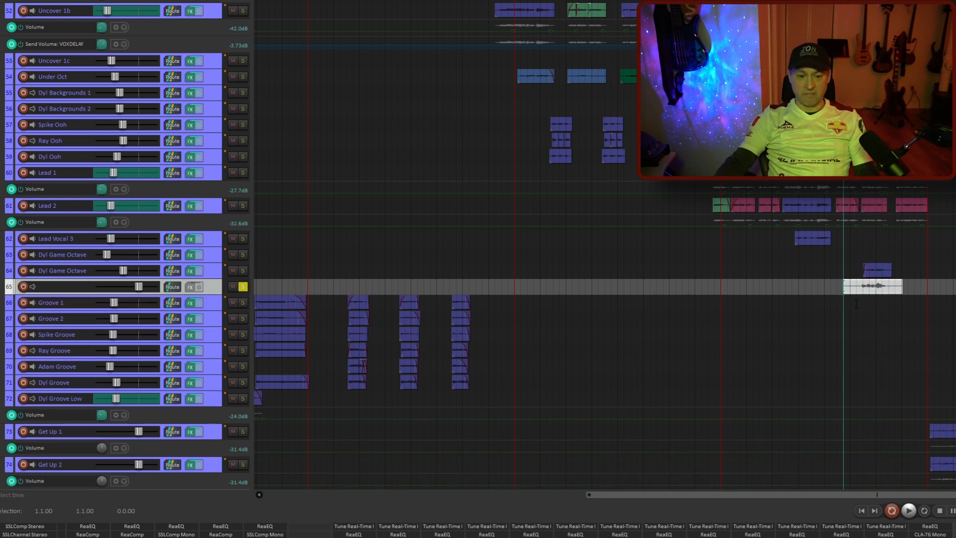
pyautogui.moveTo(846, 287); pyautogui.dragTo(892, 289)
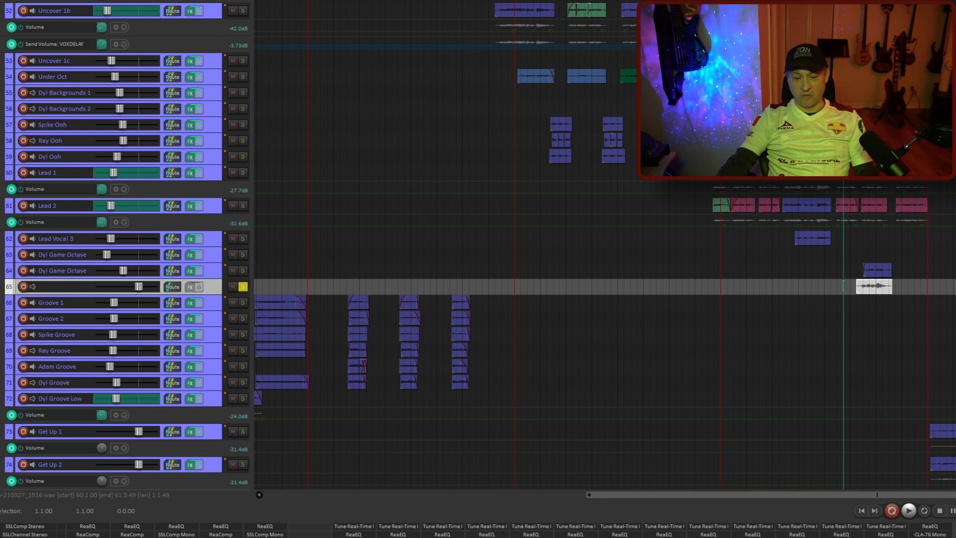
# - Show the mixer and copy the ReaEQ and CLA-76 Mono effects from track 64 to the new track 65
pyautogui.hotkey('ctrl', 'm')
pyautogui.moveTo(429, 226); pyautogui.dragTo(430, 230)
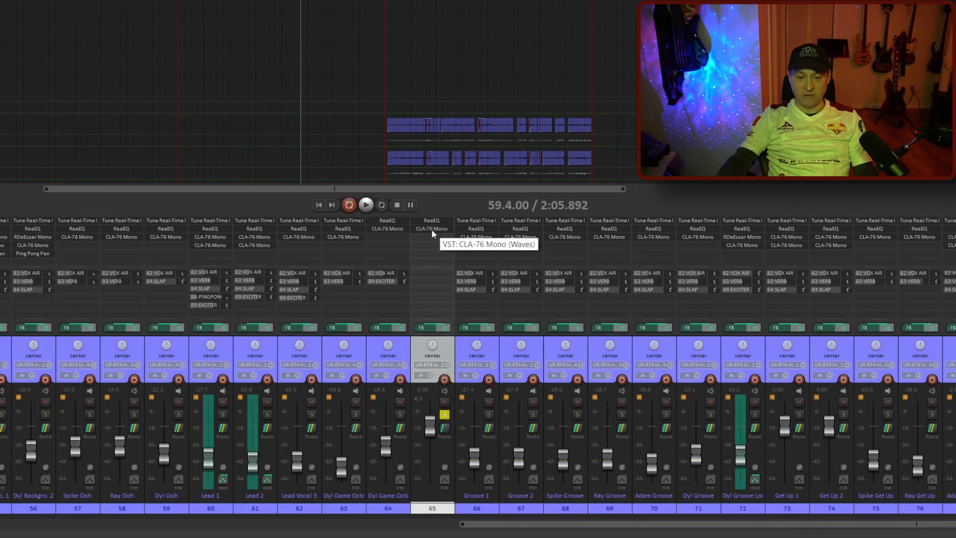
# - Bypass CLA-76 Mono on track 65, open its ReaEQ, and play back the take from 60.2.00
pyautogui.keyDown('shift'); pyautogui.click(432, 228); pyautogui.keyUp('shift')
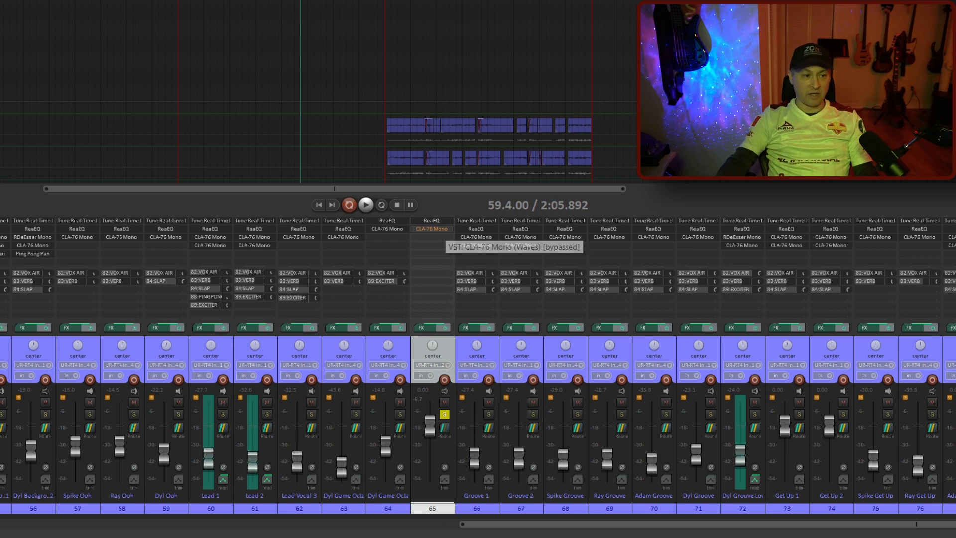
pyautogui.click(431, 221)
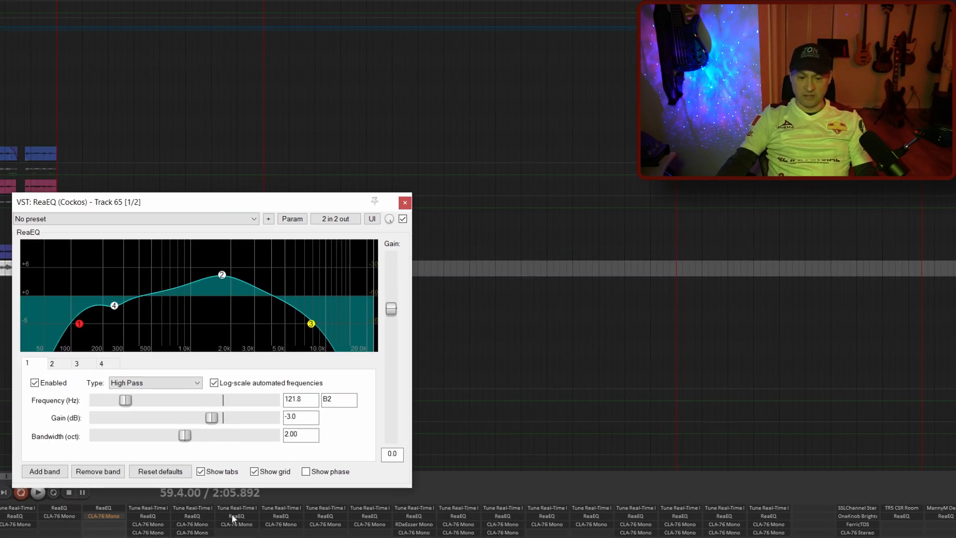
pyautogui.press('space')
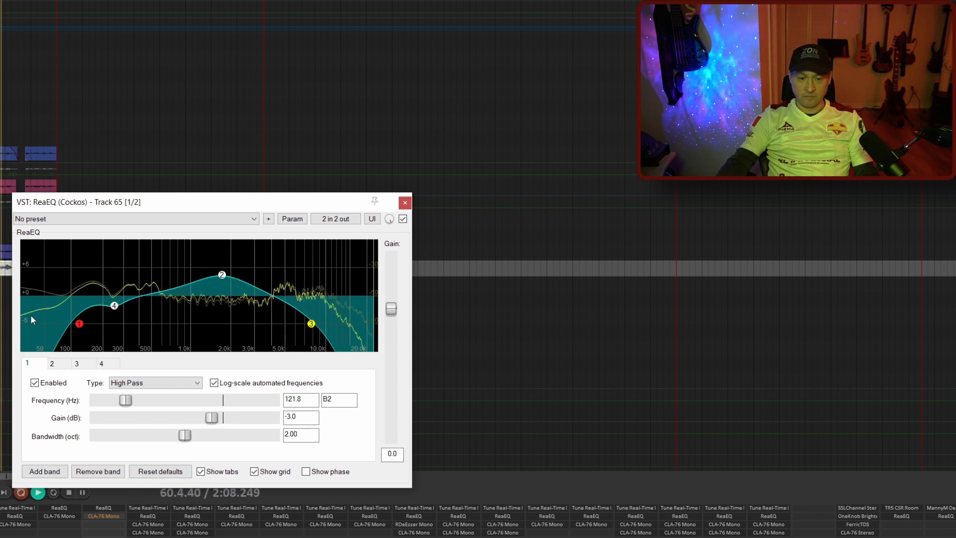
pyautogui.press('space')
pyautogui.click(1, 348)
pyautogui.press('space')
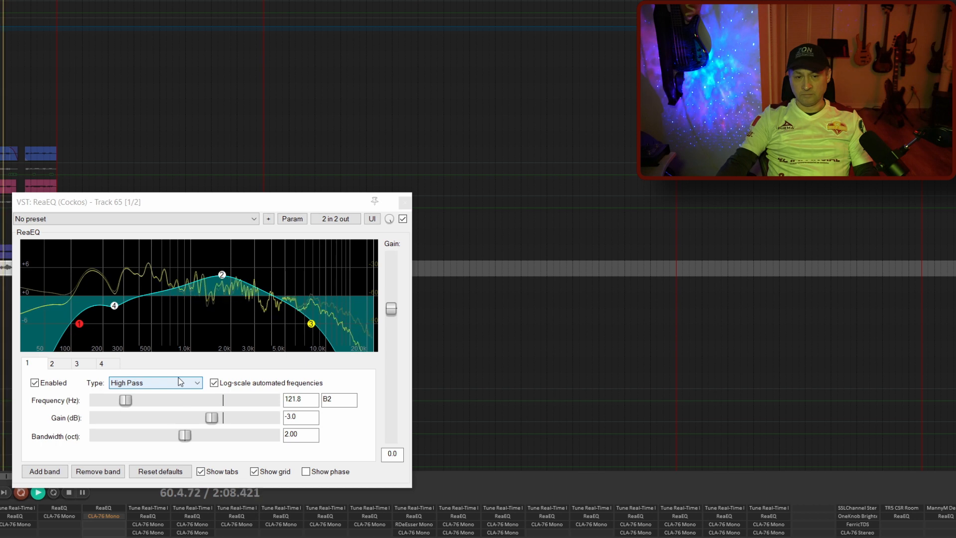
pyautogui.press('space')
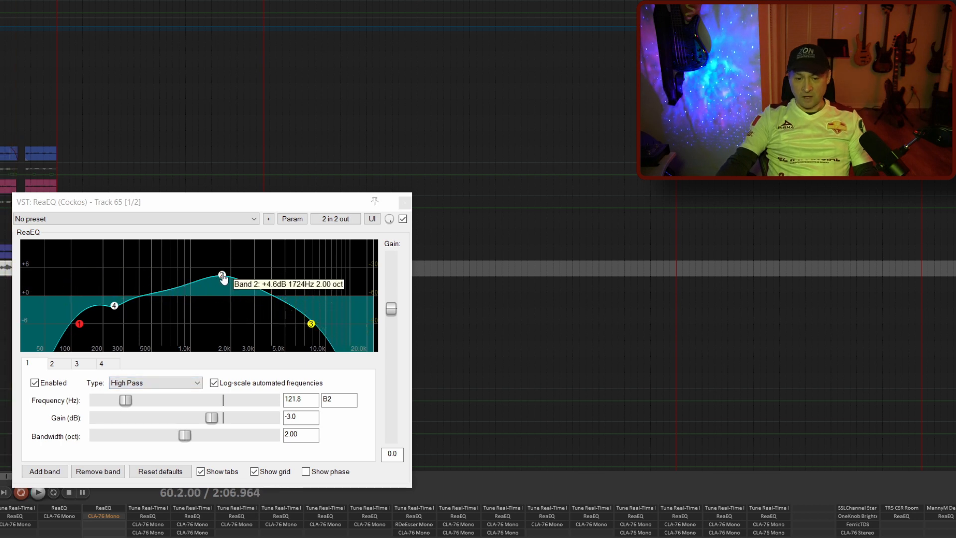
# - Move ReaEQ's low pass to about 11720 Hz, band 4 to about 295 Hz and the high pass to about 85 Hz, auditioning the take
pyautogui.moveTo(317, 324); pyautogui.dragTo(341, 324)
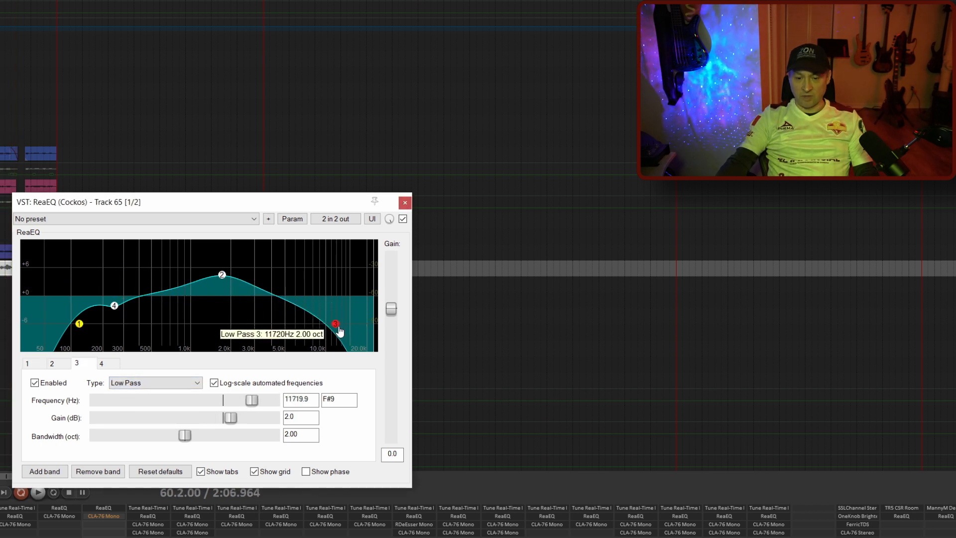
pyautogui.click(116, 307)
pyautogui.moveTo(118, 308); pyautogui.dragTo(126, 307)
pyautogui.press('space')
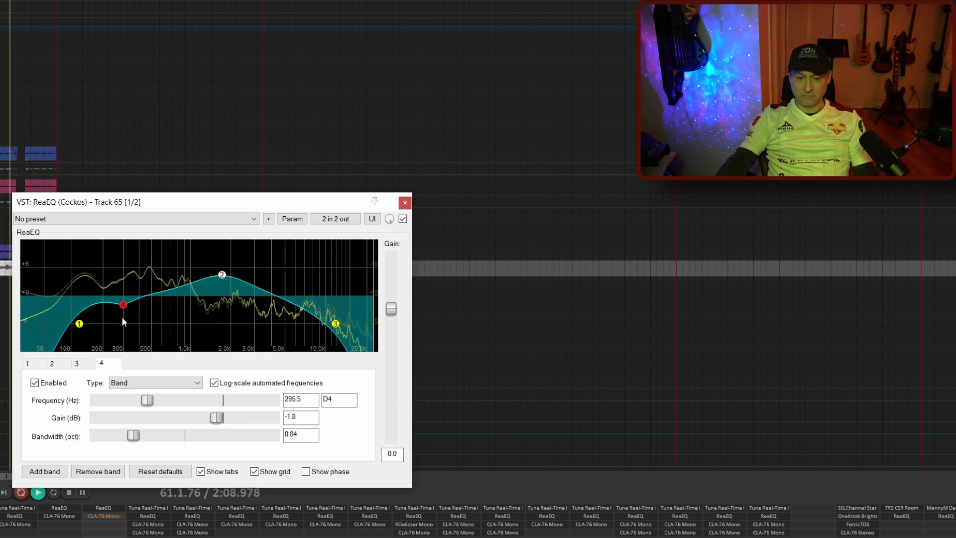
pyautogui.press('space')
pyautogui.click(80, 325)
pyautogui.moveTo(81, 329); pyautogui.dragTo(67, 332)
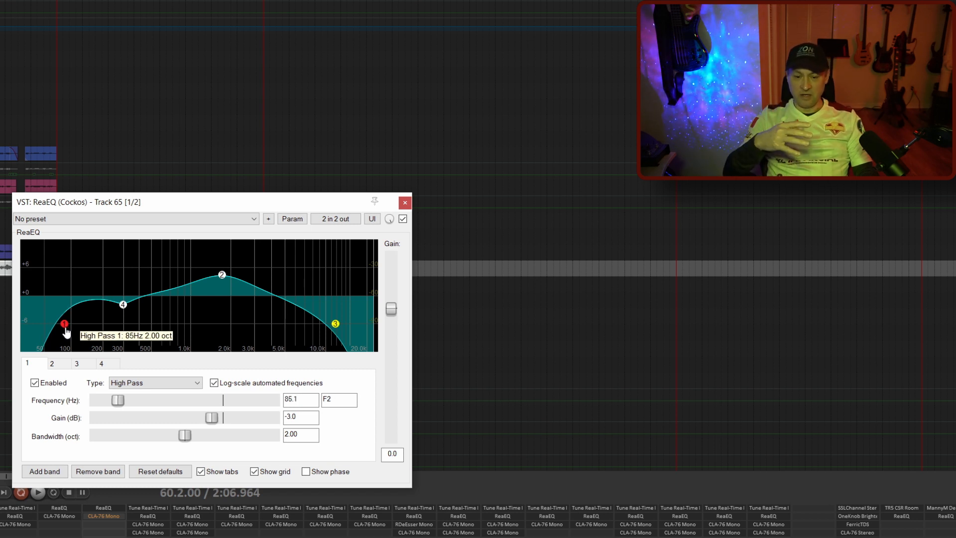
# - Sweep a boosted band 4 during playback, then cut it to -2.9 dB at about 270 Hz
pyautogui.press('space')
pyautogui.moveTo(128, 310); pyautogui.dragTo(119, 278)
pyautogui.press('space')
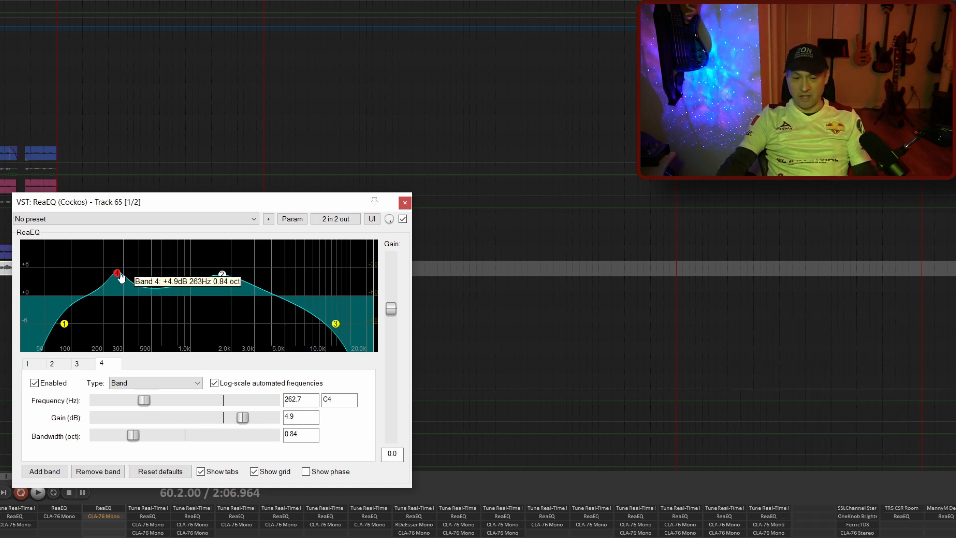
pyautogui.press('space')
pyautogui.moveTo(118, 278); pyautogui.dragTo(121, 278)
pyautogui.press('space')
pyautogui.moveTo(242, 418); pyautogui.dragTo(217, 420)
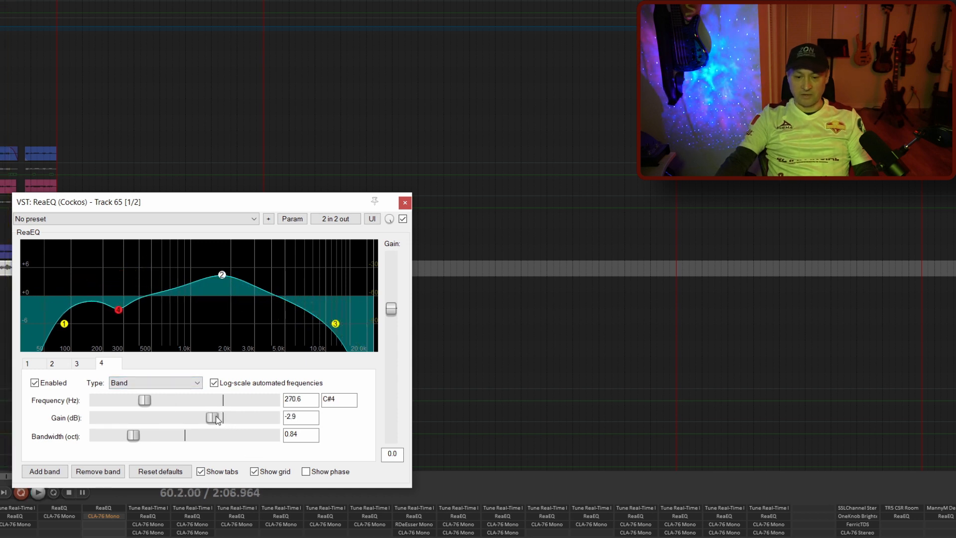
# - Boost ReaEQ band 2 to 6.9 dB at about 1620 Hz, audition the take and close the EQ
pyautogui.click(222, 276)
pyautogui.moveTo(224, 276)
pyautogui.mouseDown()
pyautogui.moveTo(228, 267)
pyautogui.moveTo(217, 268)
pyautogui.mouseUp()
pyautogui.press('space')
pyautogui.press('space')
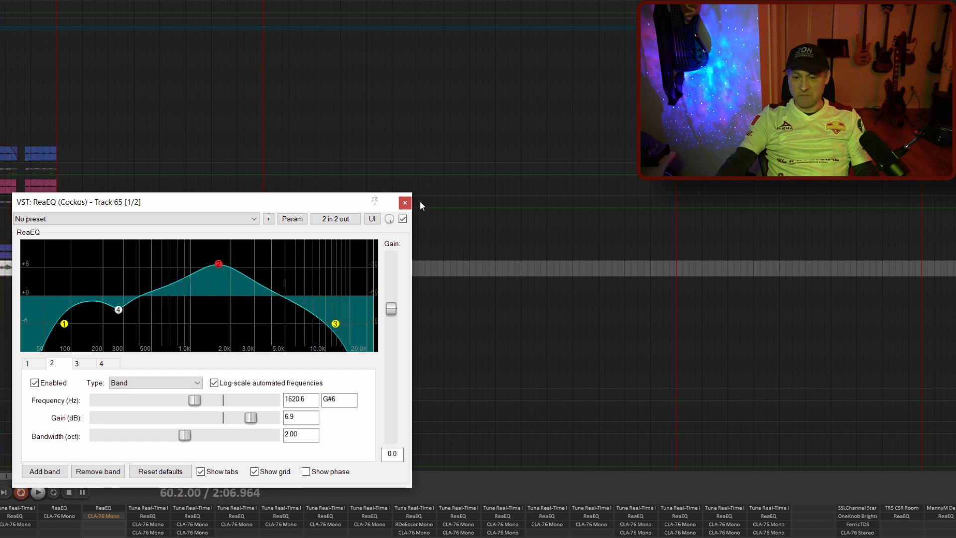
pyautogui.click(405, 204)
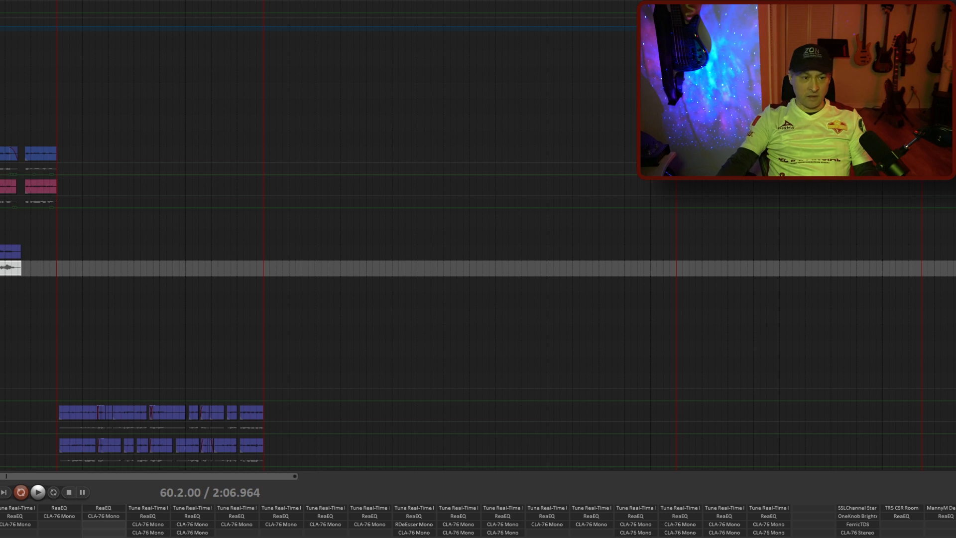
# - Re-enable and open CLA-76 Mono on track 65, and play the take through it
pyautogui.click(103, 516)
pyautogui.moveTo(225, 213); pyautogui.dragTo(240, 273)
pyautogui.press('space')
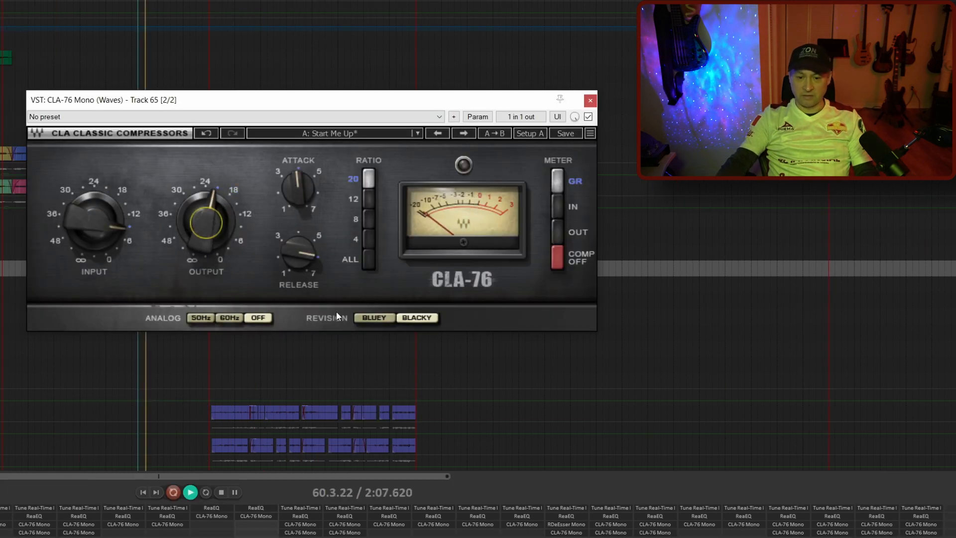
pyautogui.press('space')
# - Raise the CLA-76 input to about 24 while auditioning the take, and close the compressor
pyautogui.moveTo(95, 223); pyautogui.dragTo(124, 225)
pyautogui.press('space')
pyautogui.press('space')
pyautogui.press('space')
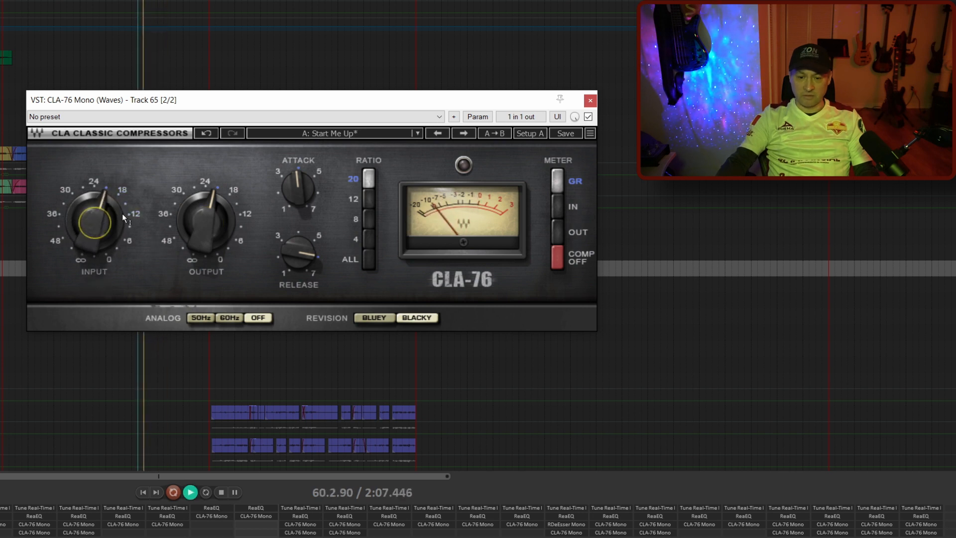
pyautogui.moveTo(121, 213)
pyautogui.press('space')
pyautogui.moveTo(120, 214); pyautogui.dragTo(121, 218)
pyautogui.press('space')
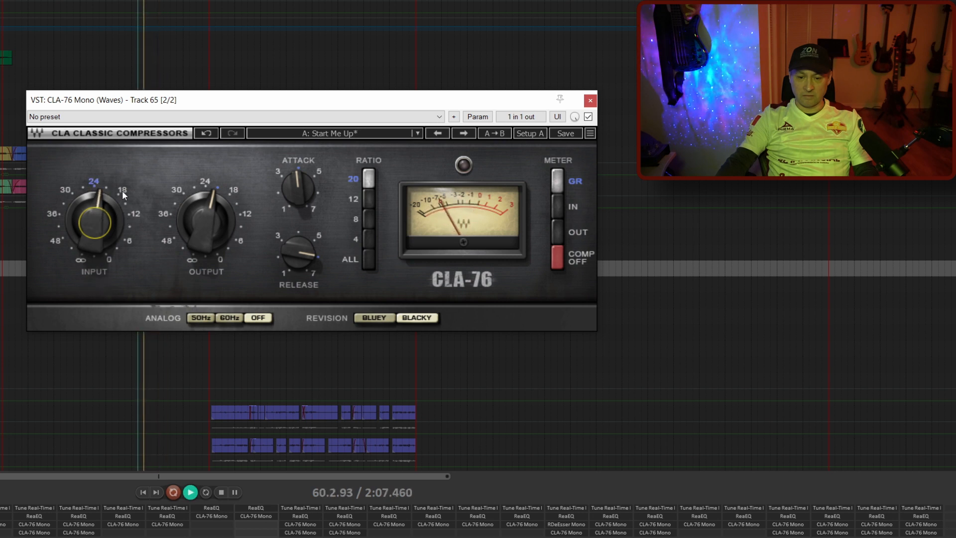
pyautogui.press('space')
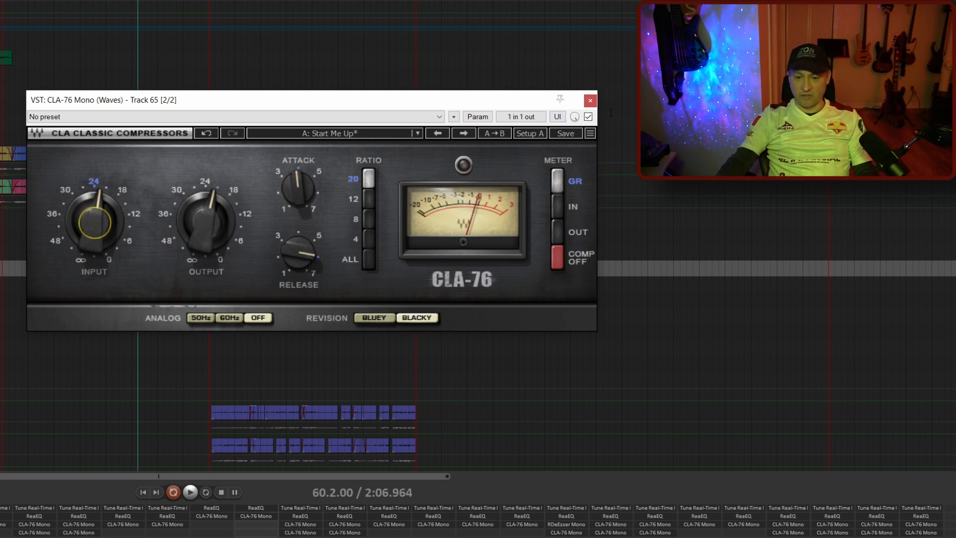
pyautogui.click(591, 102)
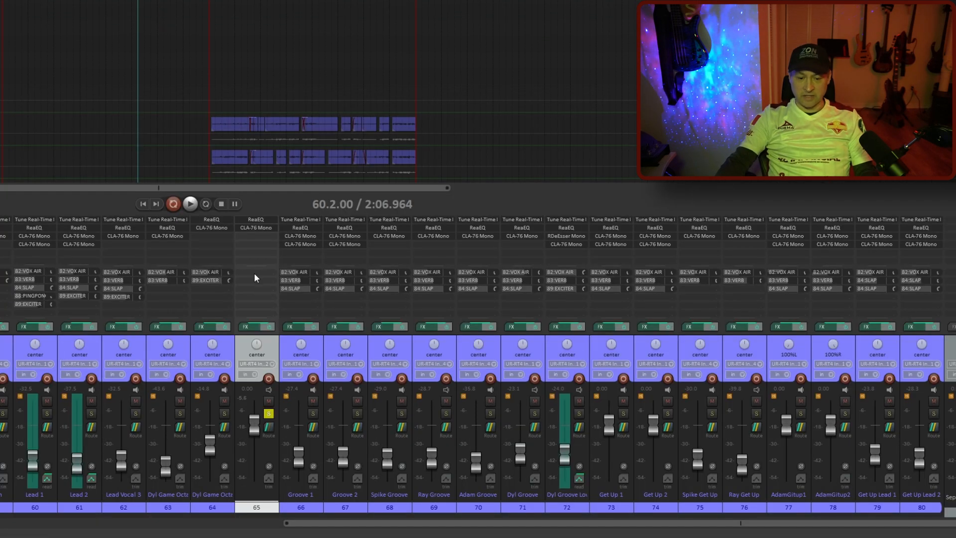
# - Copy track 64's 89:EXCITER send to track 65 and lower track 65's volume to about -5 dB during playback
pyautogui.moveTo(254, 288); pyautogui.dragTo(255, 284)
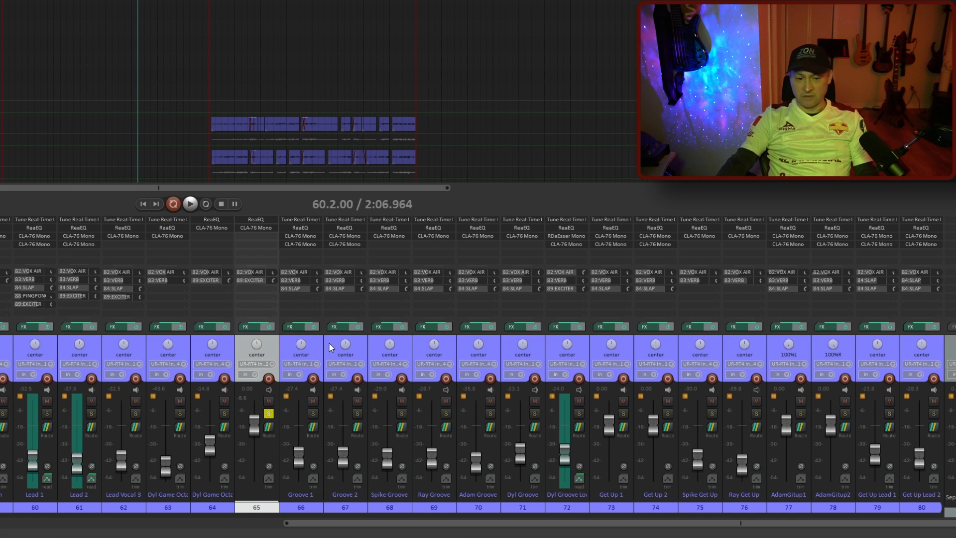
pyautogui.press('space')
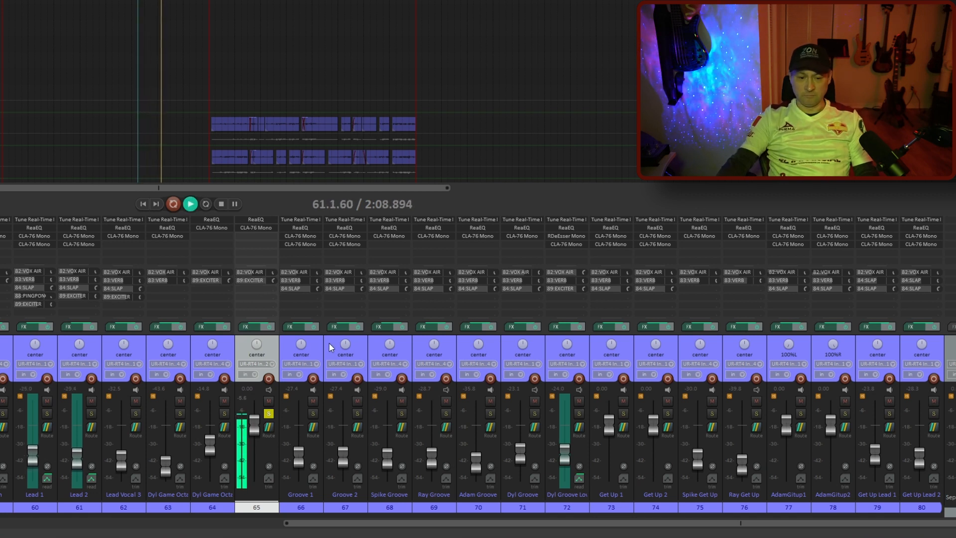
pyautogui.moveTo(254, 422); pyautogui.dragTo(256, 432)
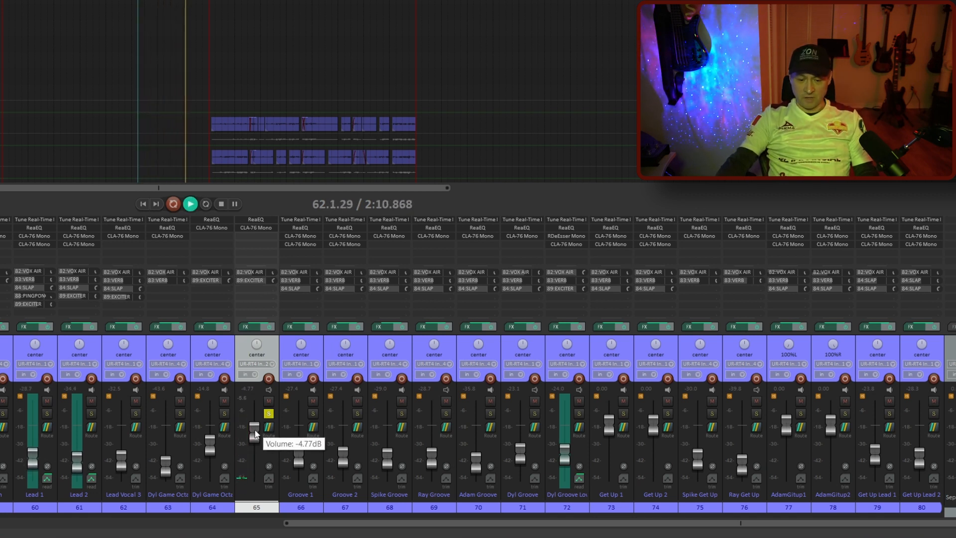
pyautogui.press('space')
# - Unsolo track 65, mute track 64, and set track 65's volume to about -17 dB while playing the full mix
pyautogui.click(268, 413)
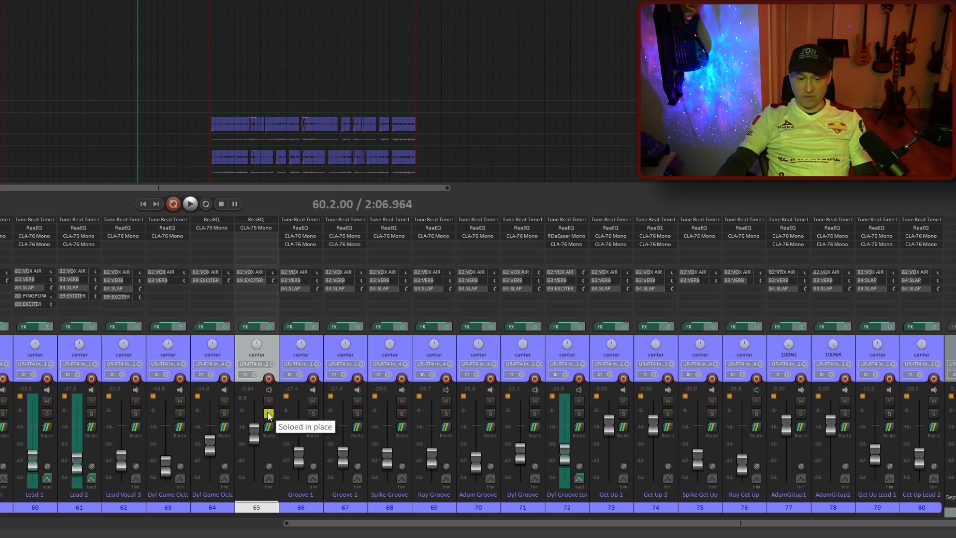
pyautogui.moveTo(258, 429); pyautogui.dragTo(255, 454)
pyautogui.press('space')
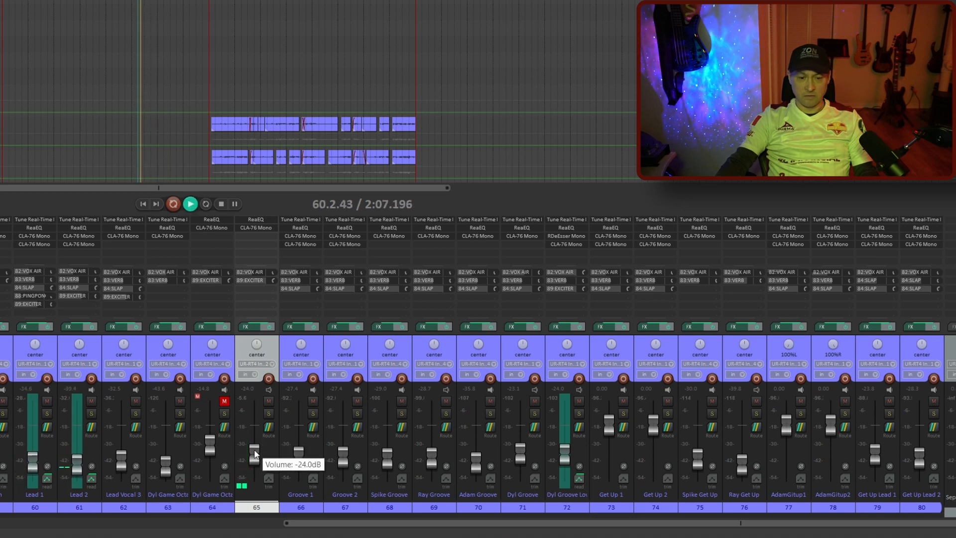
pyautogui.moveTo(255, 453); pyautogui.dragTo(257, 449)
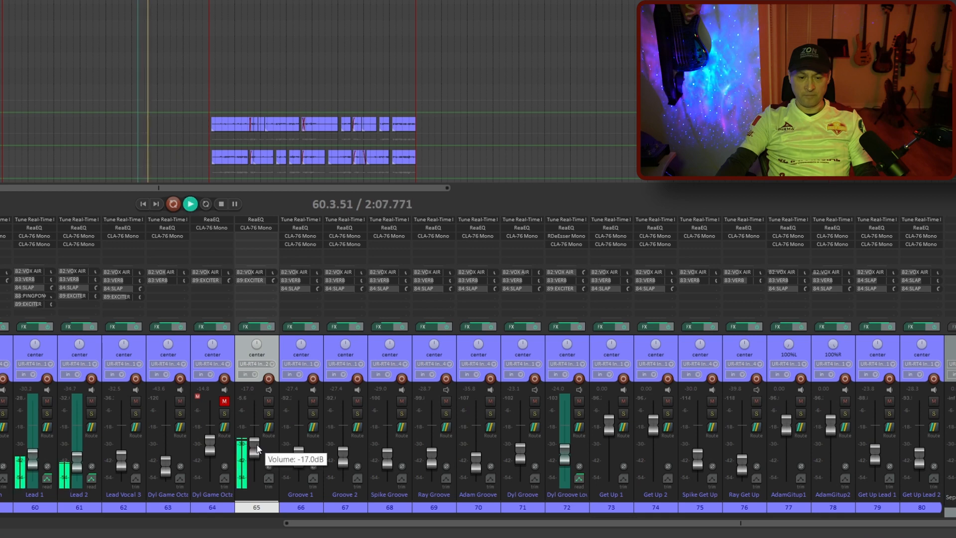
pyautogui.press('space')
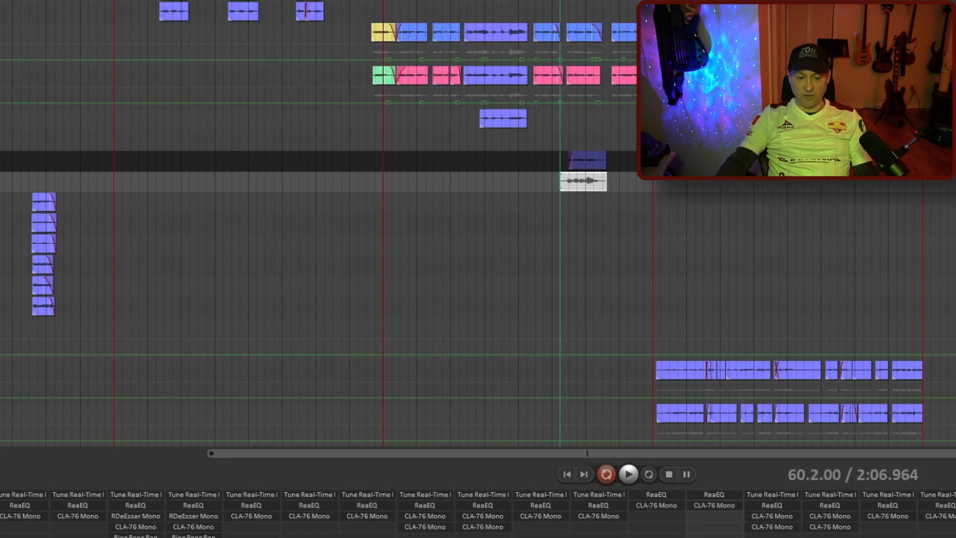
# - Solo track 65, set its clip's pitch adjustment to -6 semitones in the item properties, and play the result
pyautogui.press('F6')
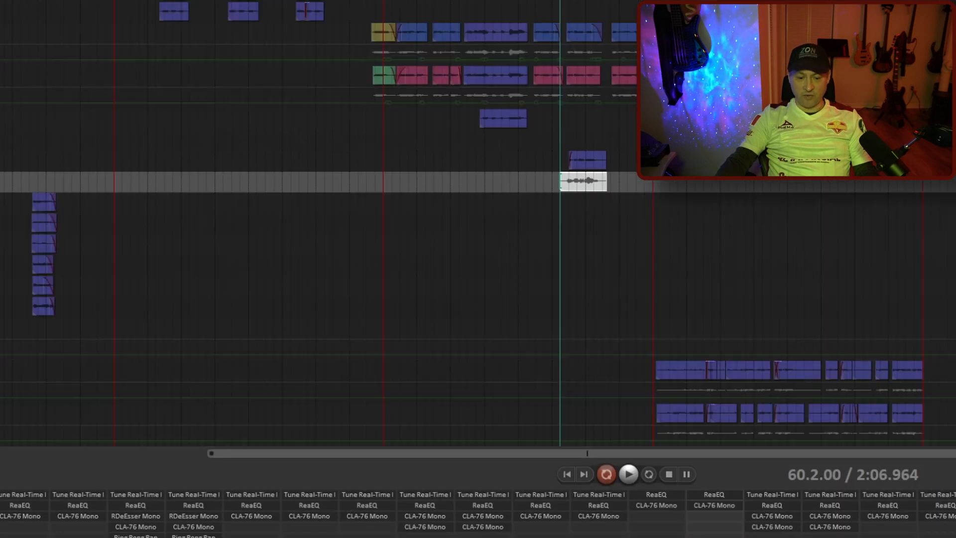
pyautogui.doubleClick(590, 180)
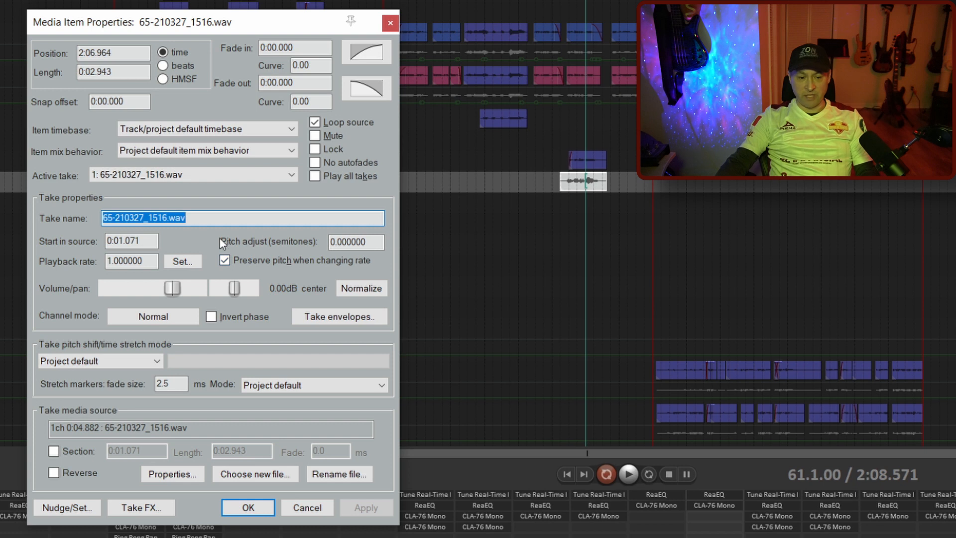
pyautogui.click(375, 241)
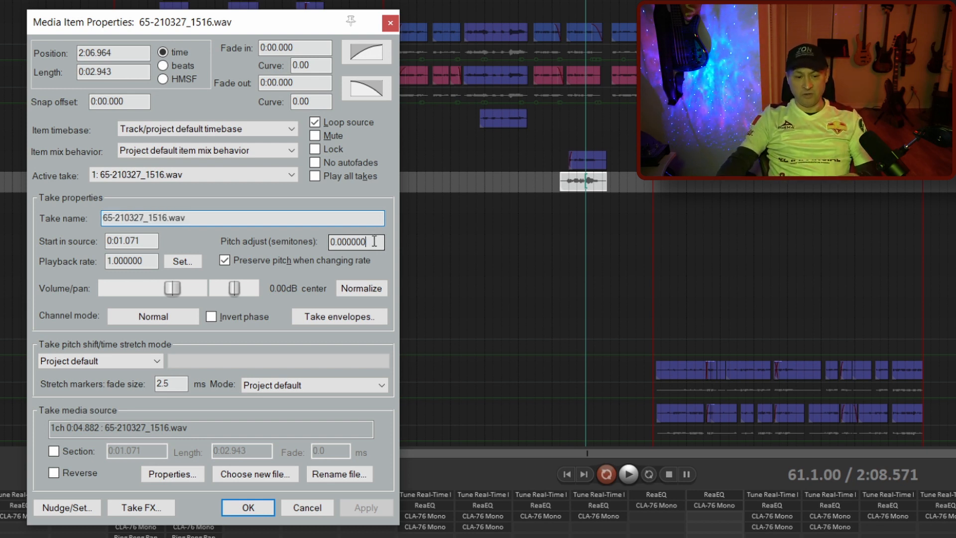
pyautogui.write('-6')
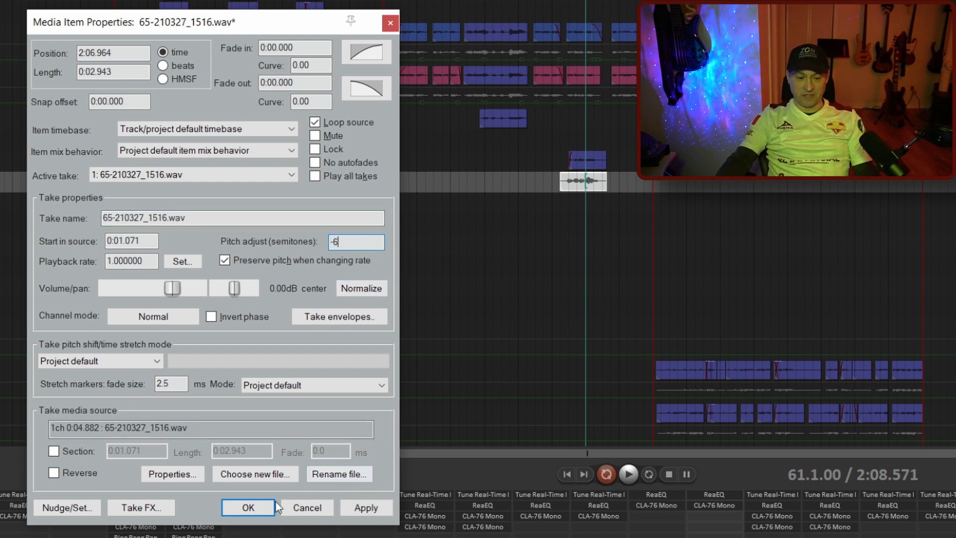
pyautogui.click(564, 183)
pyautogui.press('space')
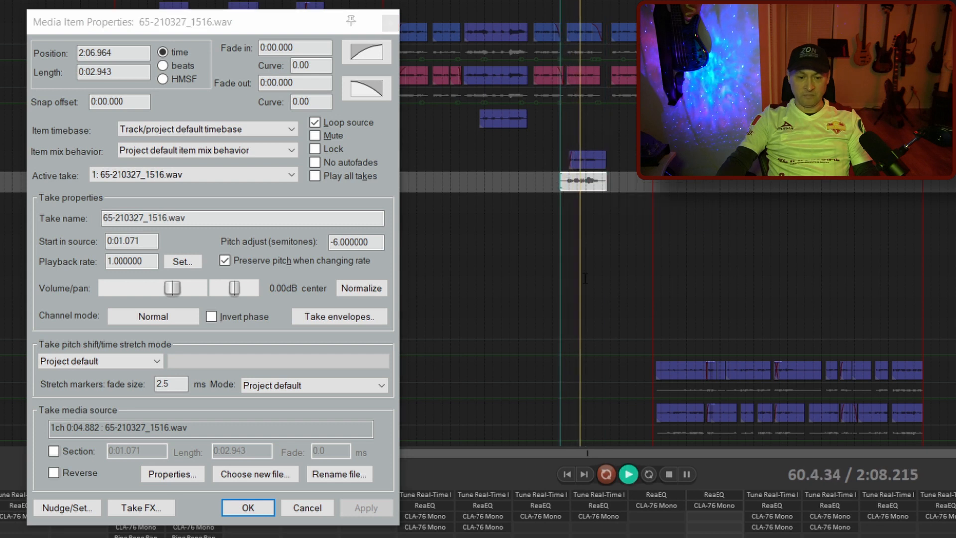
pyautogui.press('space')
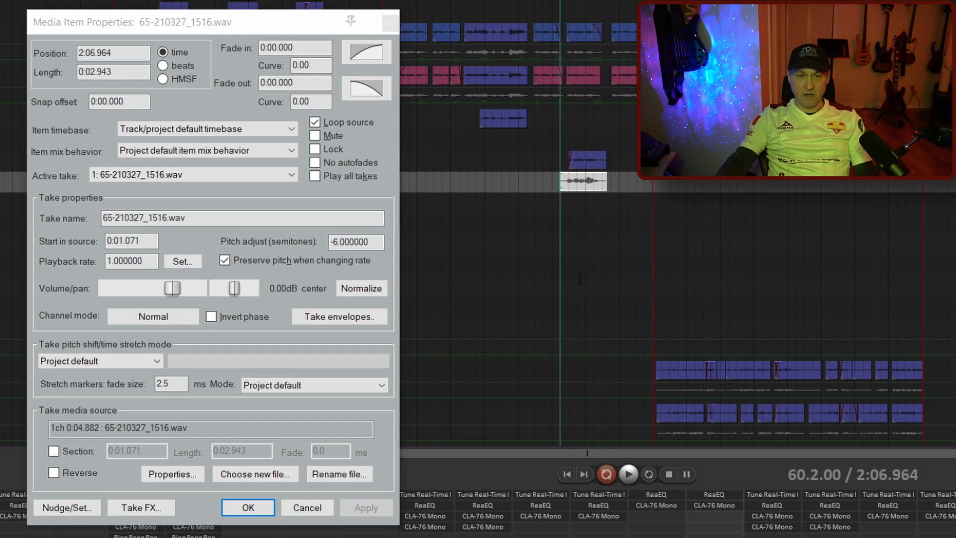
# - Set the clip's pitch adjustment to -10 semitones, apply it and play the lowered take
pyautogui.click(306, 243)
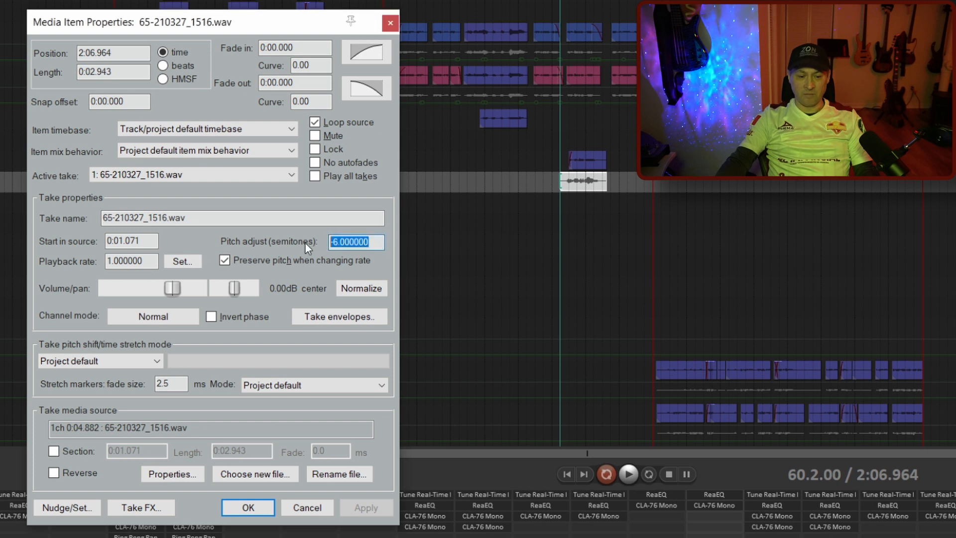
pyautogui.write('-10')
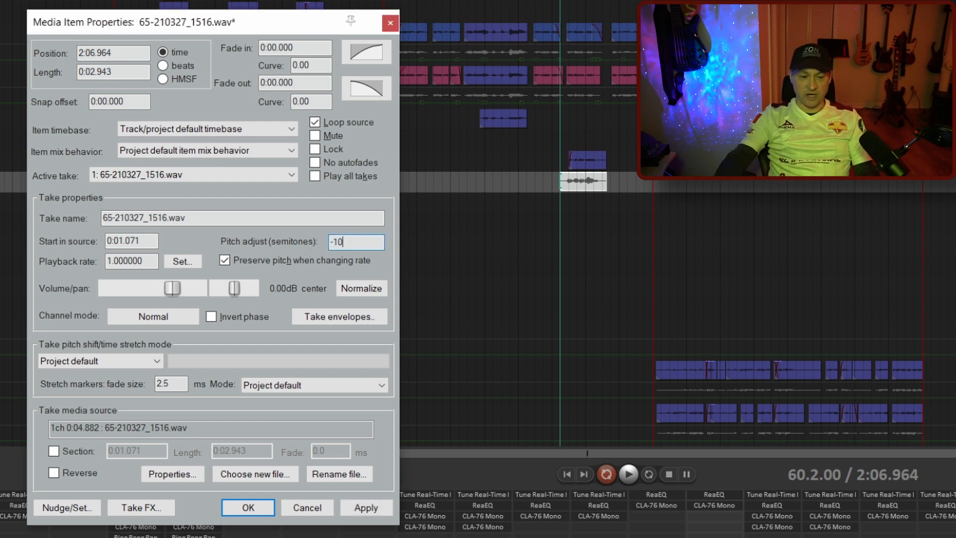
pyautogui.click(366, 507)
pyautogui.press('space')
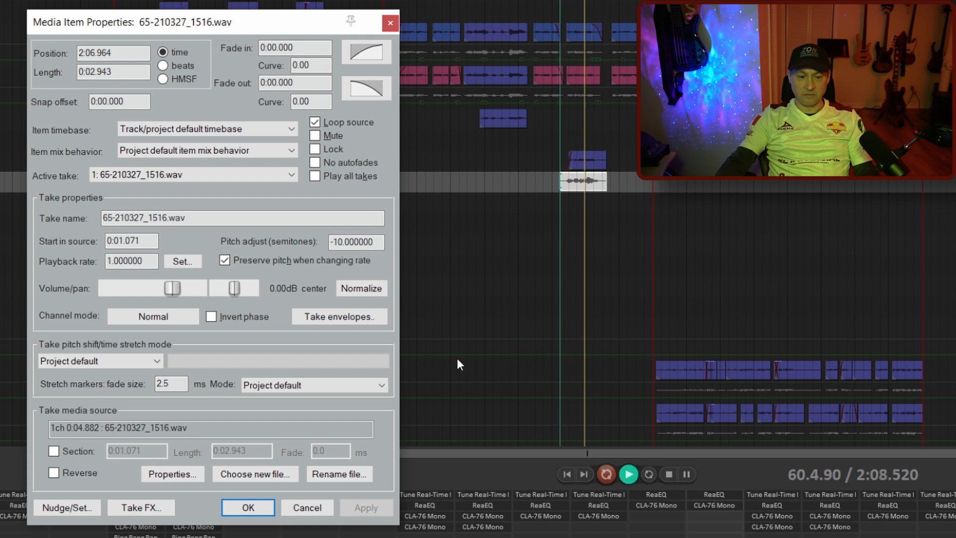
pyautogui.press('space')
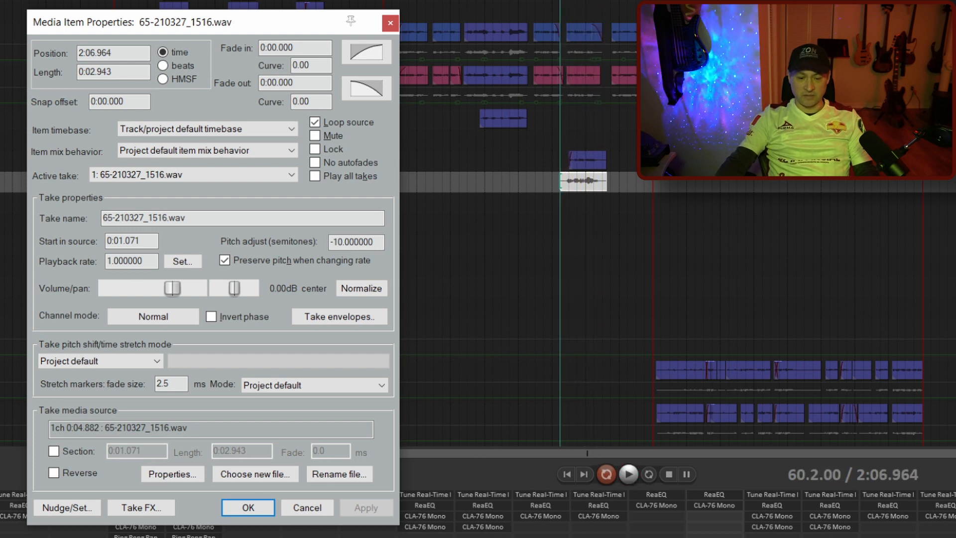
# - Add track 64's clip to the selection, play the section, and reselect only the lowered take on track 65
pyautogui.keyDown('ctrl'); pyautogui.click(586, 160); pyautogui.keyUp('ctrl')
pyautogui.press('space')
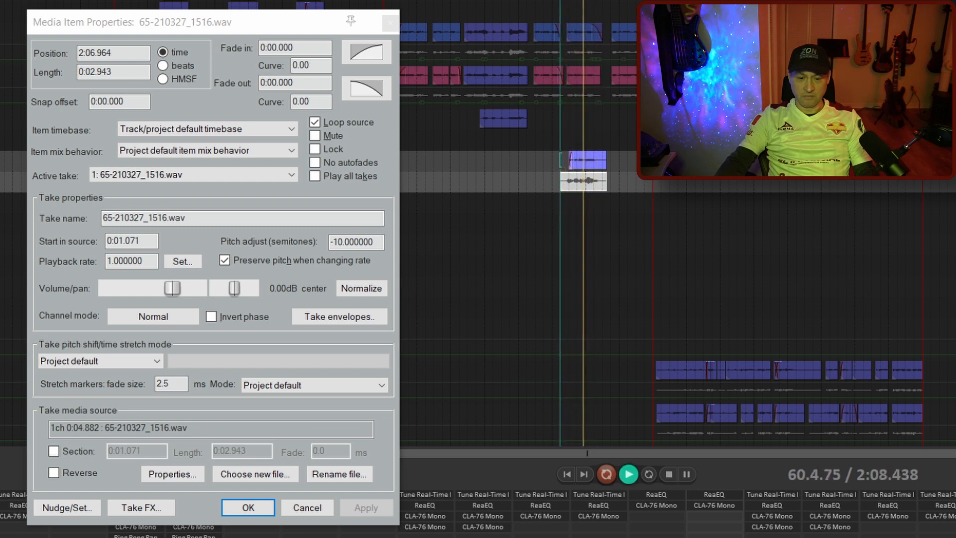
pyautogui.press('space')
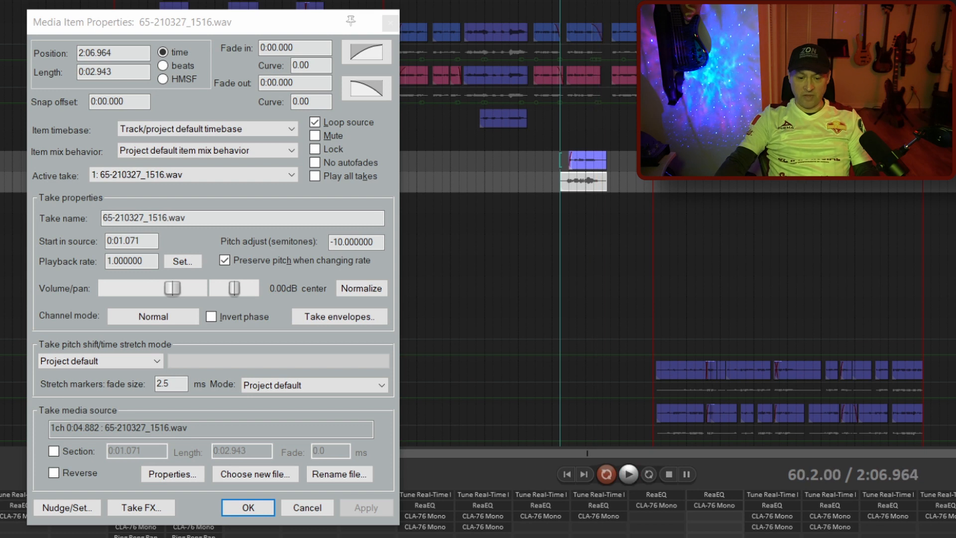
pyautogui.click(583, 181)
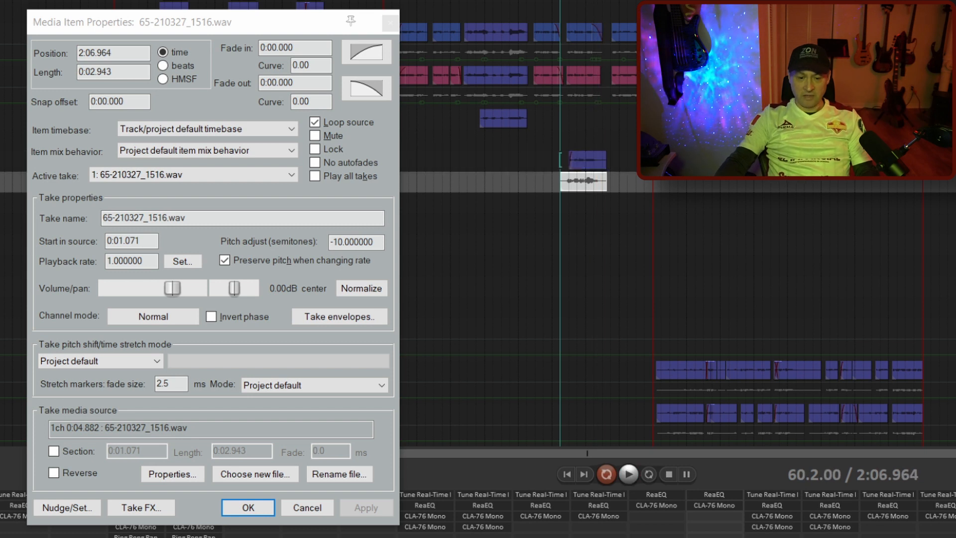
# - Close the item properties and play the full mix from 59.2.00 with track 65 unsoloed
pyautogui.click(391, 23)
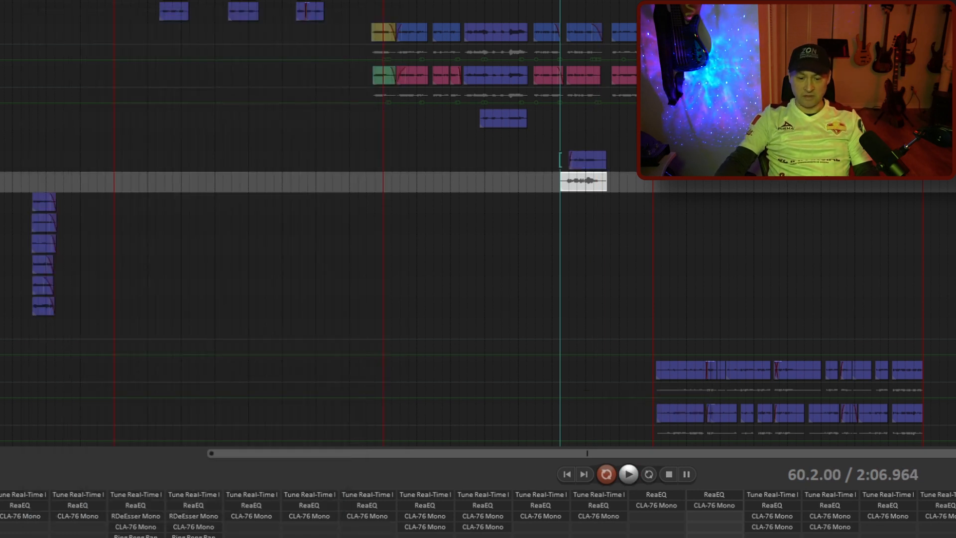
pyautogui.press('space')
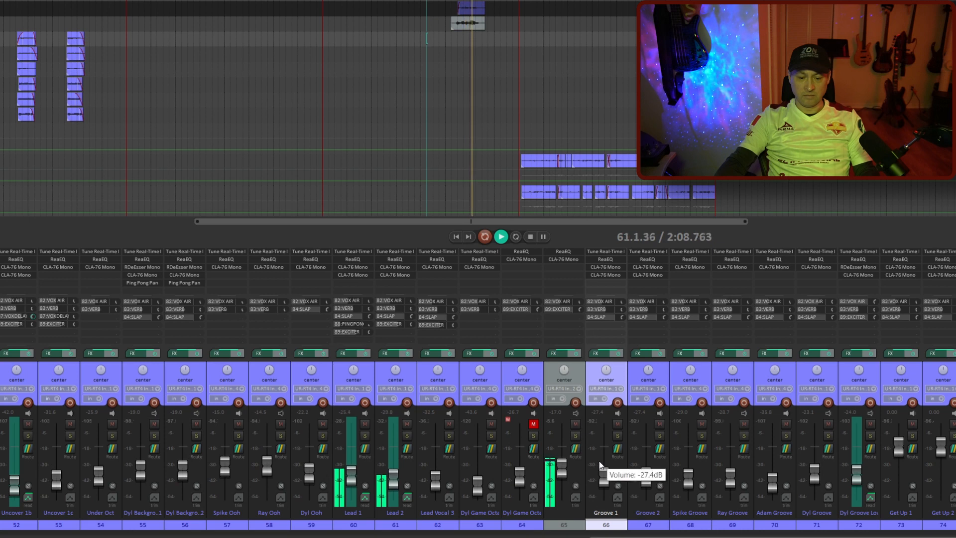
pyautogui.press('space')
# - Solo track 65, set its 82:VOX AIR send to about -21.6 dB, and play the lowered take from its start
pyautogui.click(575, 435)
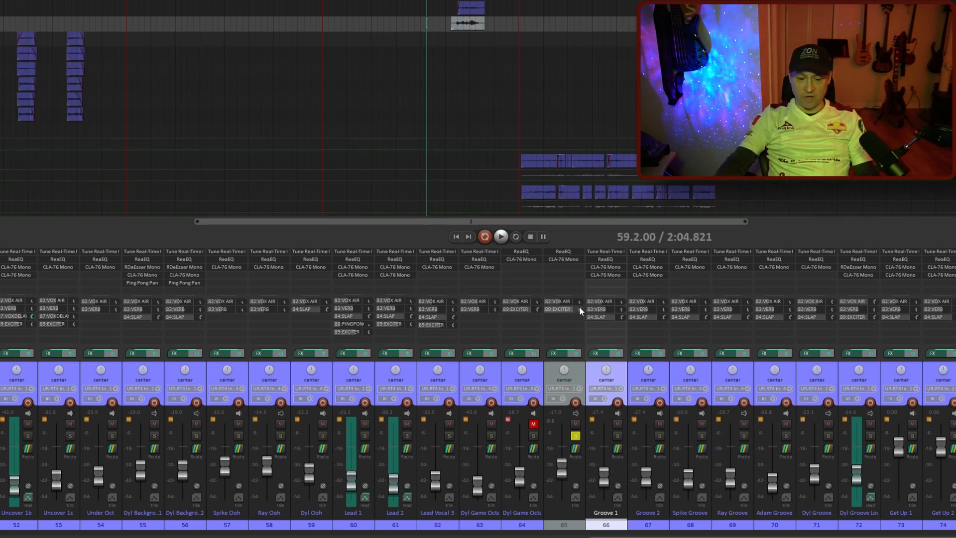
pyautogui.moveTo(579, 307); pyautogui.dragTo(579, 302)
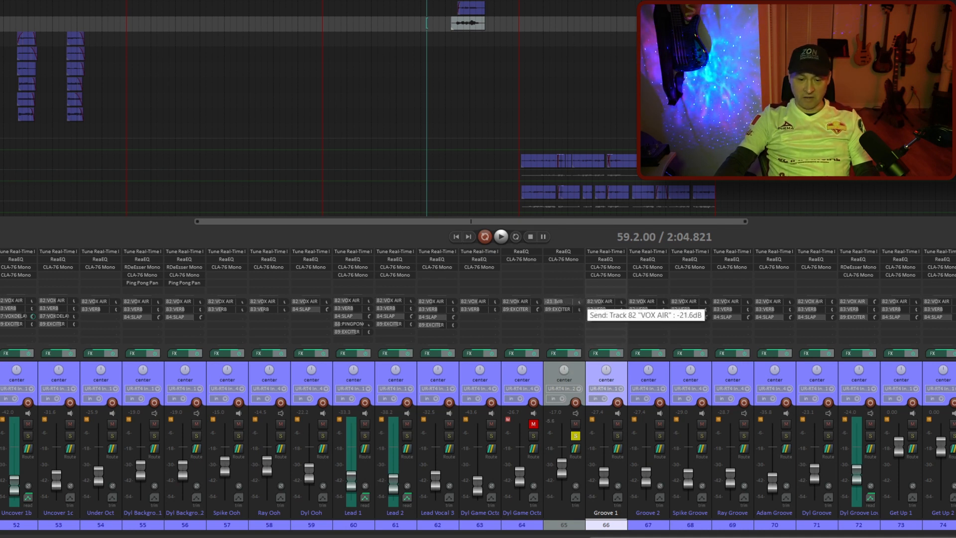
pyautogui.press('space')
pyautogui.press('space')
pyautogui.click(452, 39)
pyautogui.press('space')
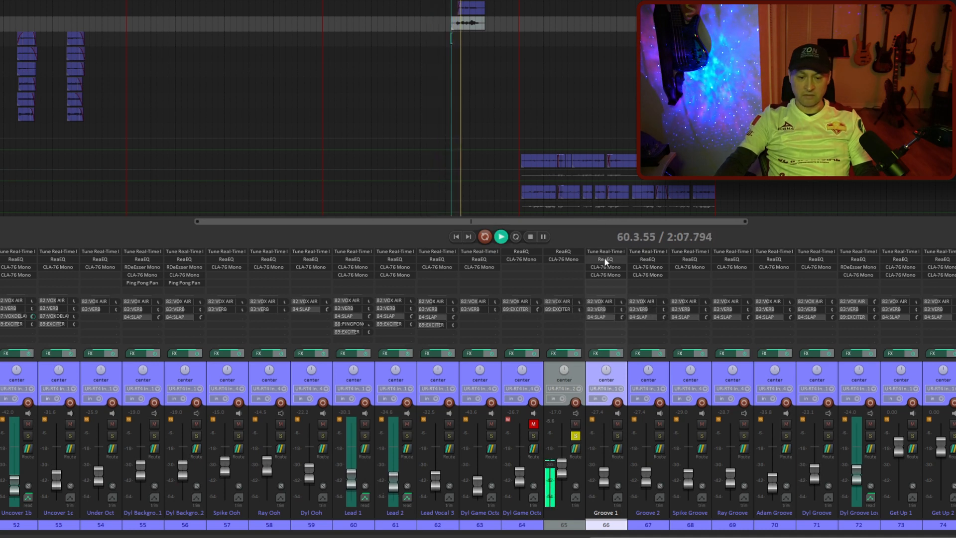
pyautogui.press('space')
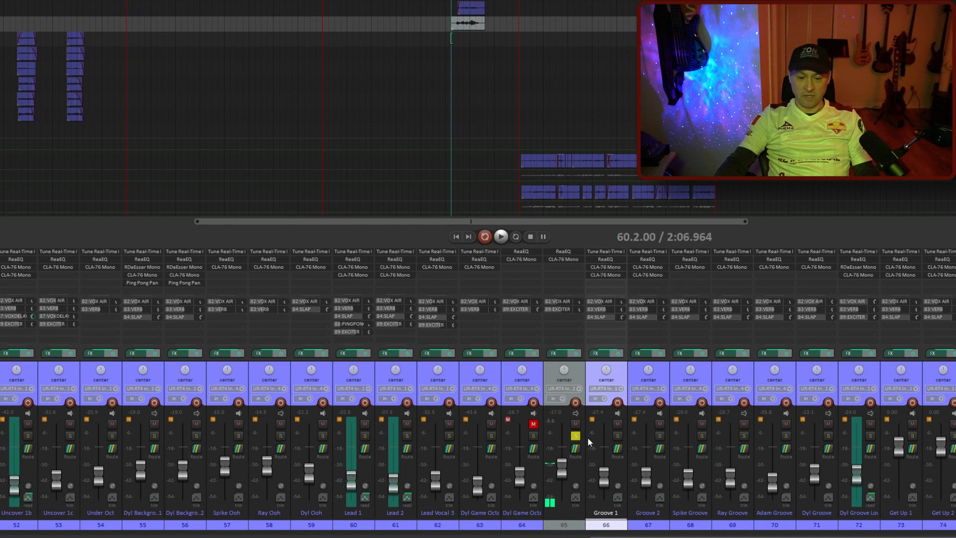
# - Unsolo track 65, raise its volume to about -11.3 dB, and play the full mix from 59.2.00
pyautogui.click(575, 436)
pyautogui.press('space')
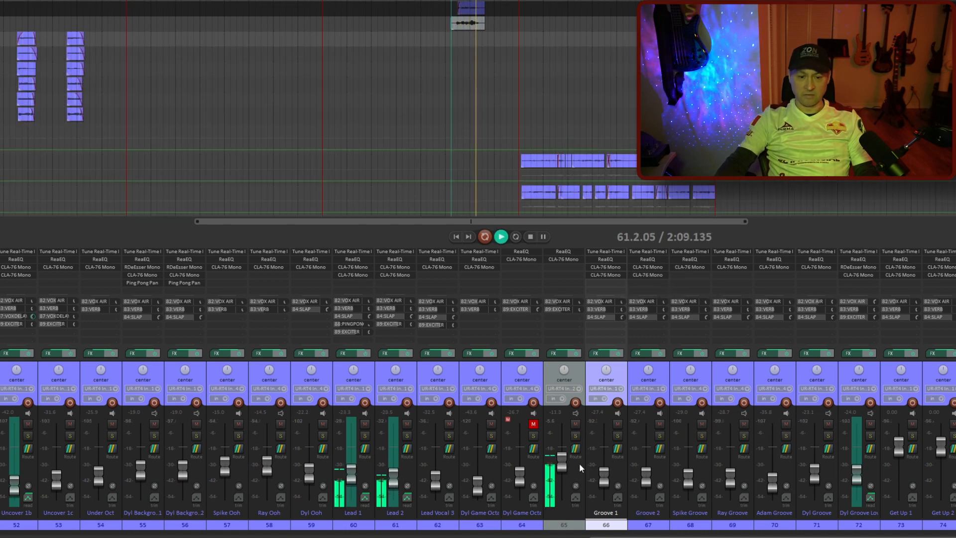
pyautogui.press('space')
pyautogui.click(425, 39)
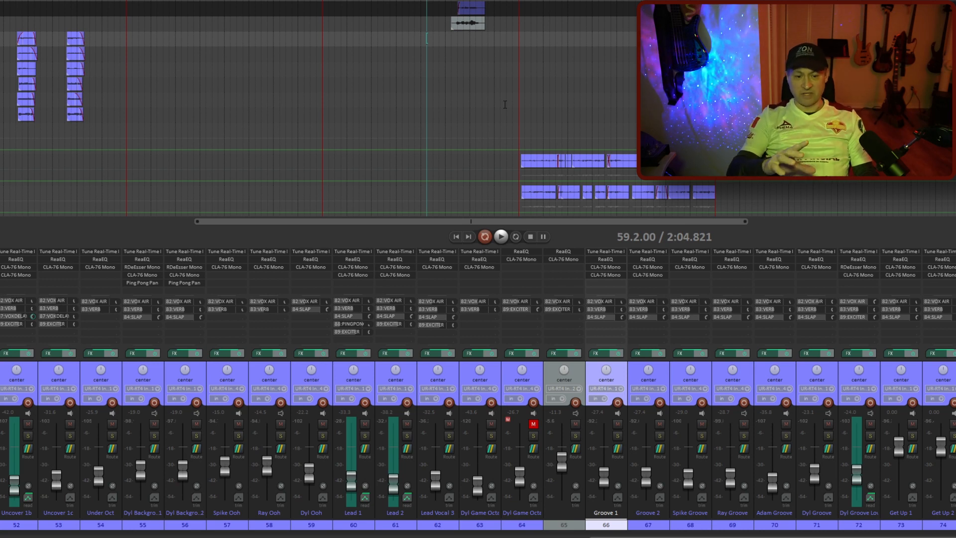
pyautogui.press('space')
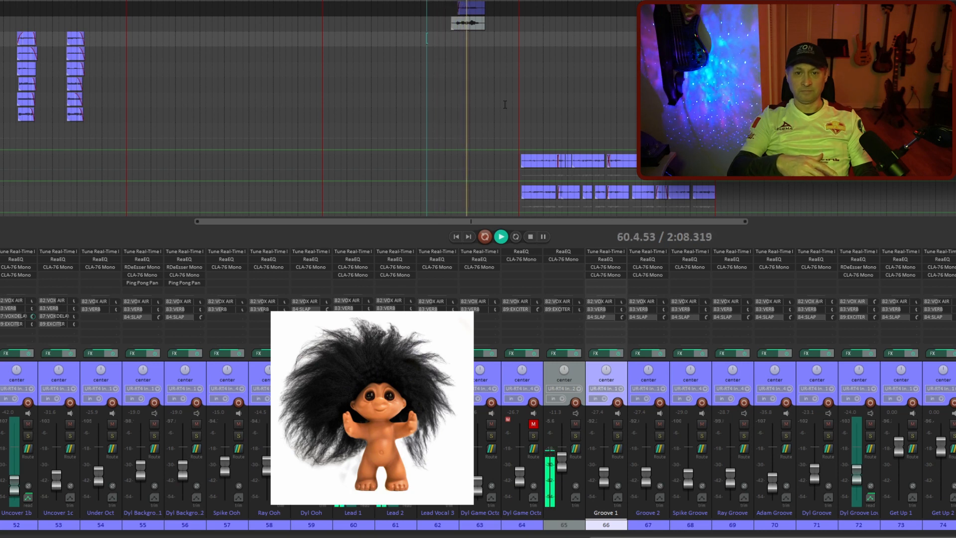
pyautogui.press('space')
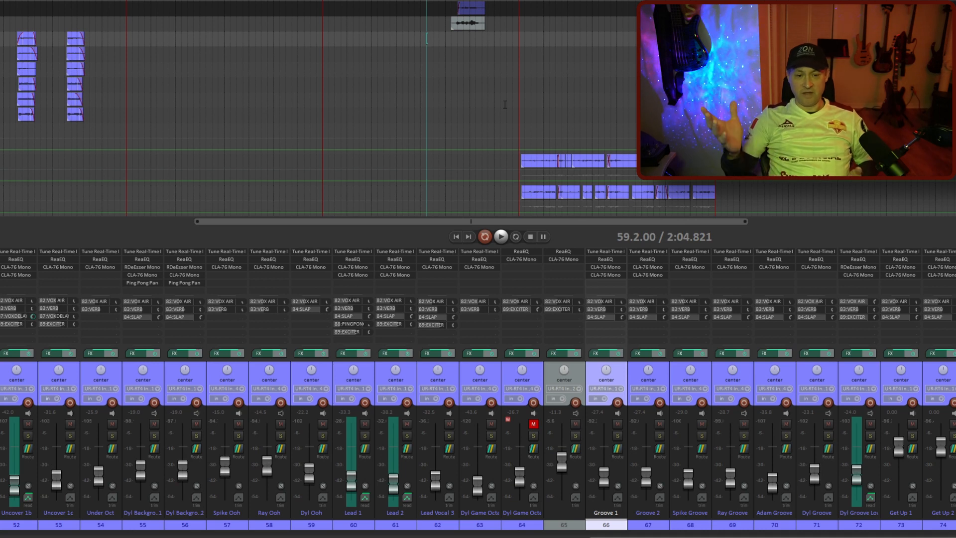
# - Lower track 65's volume to about -15.2 dB and play the full mix again
pyautogui.moveTo(562, 462); pyautogui.dragTo(561, 466)
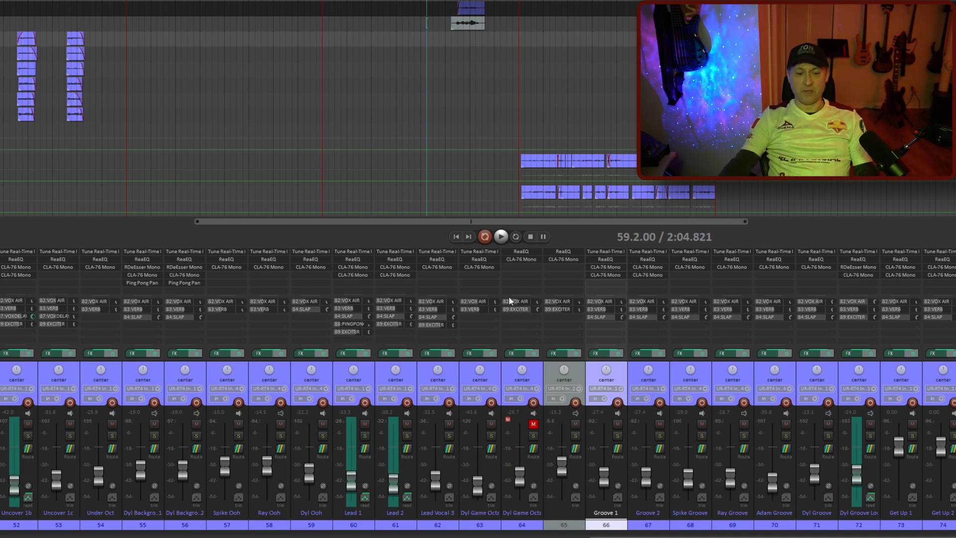
pyautogui.press('space')
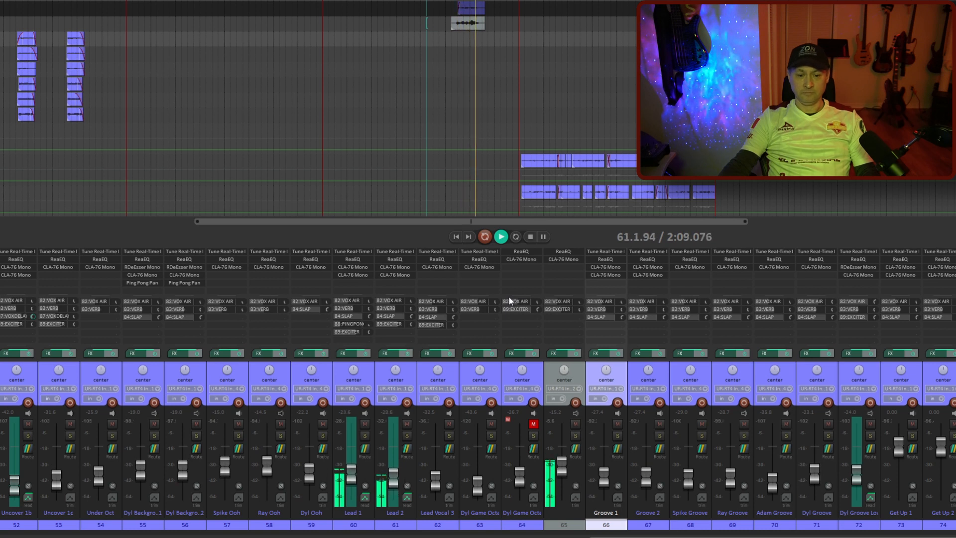
pyautogui.press('space')
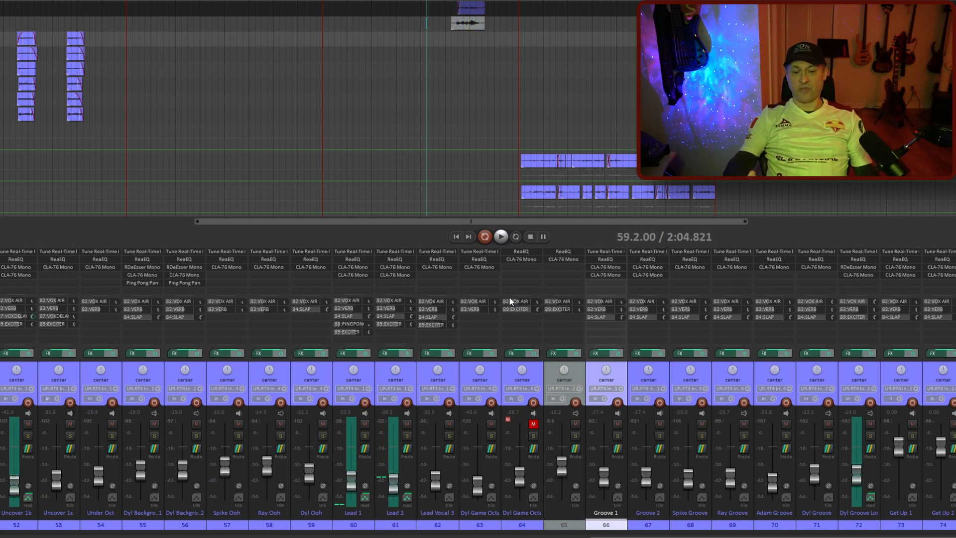